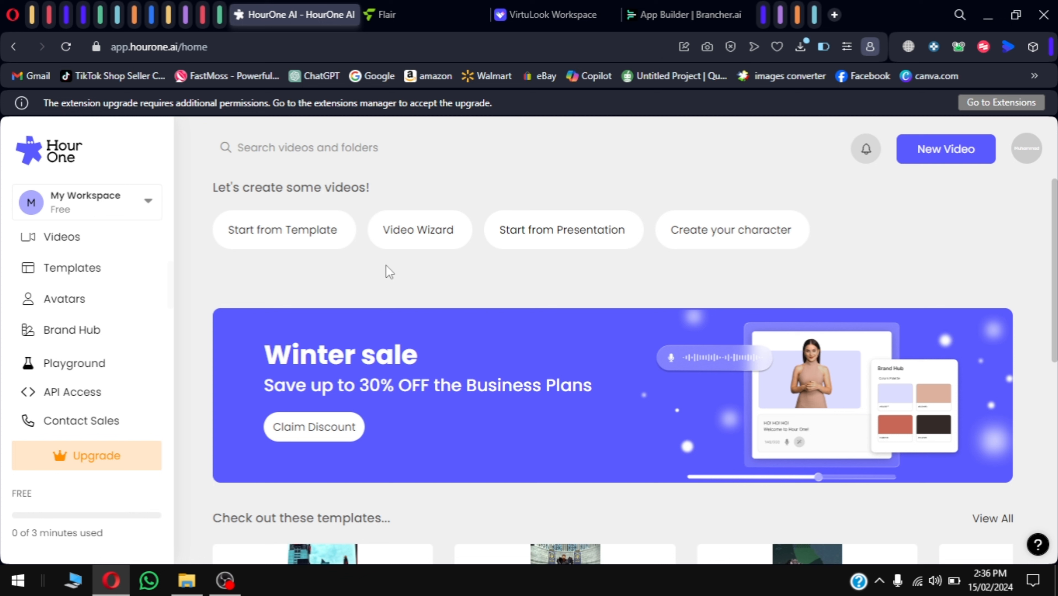
Step: Start a new video from the "Redefine your Fitness Regime" template under Product Marketing, keeping the default folder
left_click(951, 147)
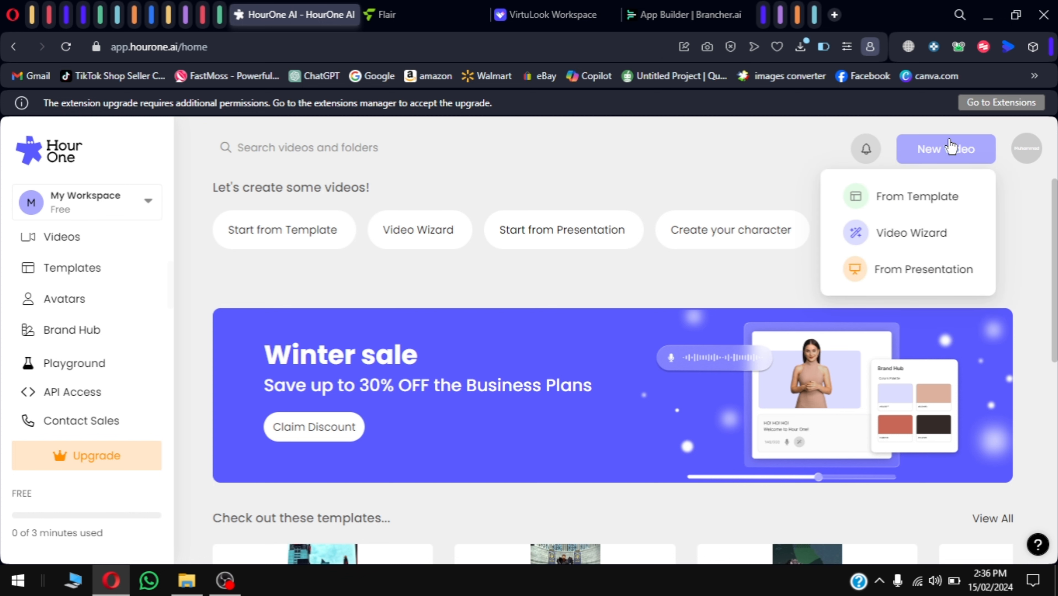
left_click(916, 205)
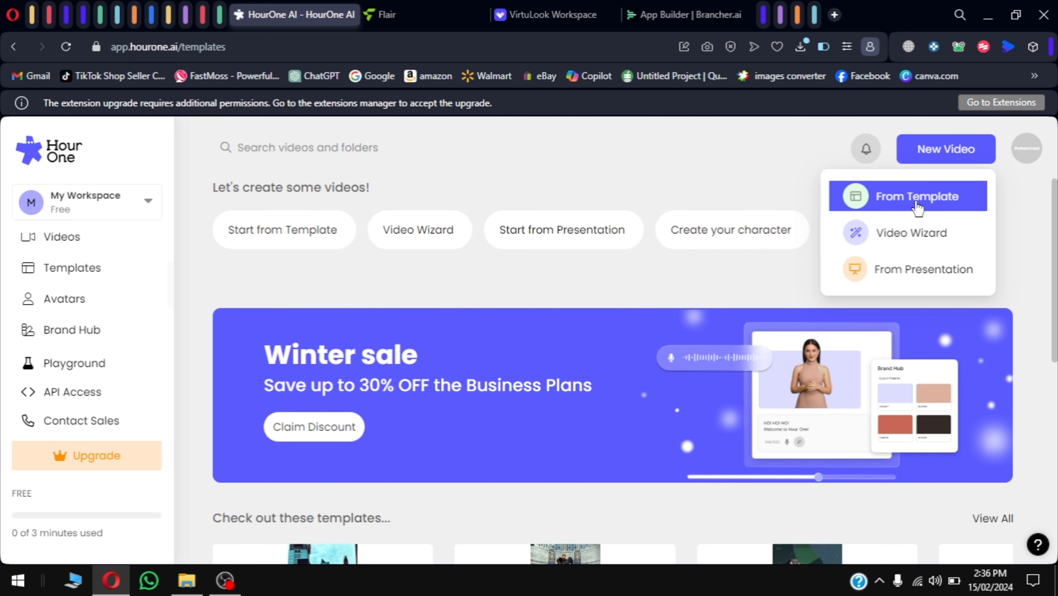
scroll(375, 405, "down", 3)
scroll(371, 407, "down", 5)
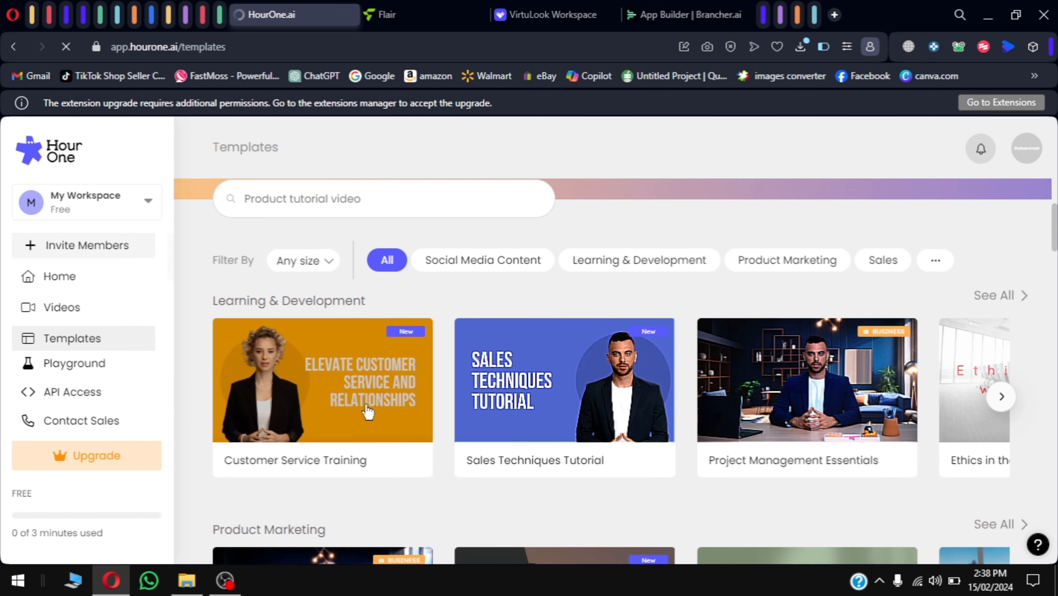
scroll(368, 412, "down", 4)
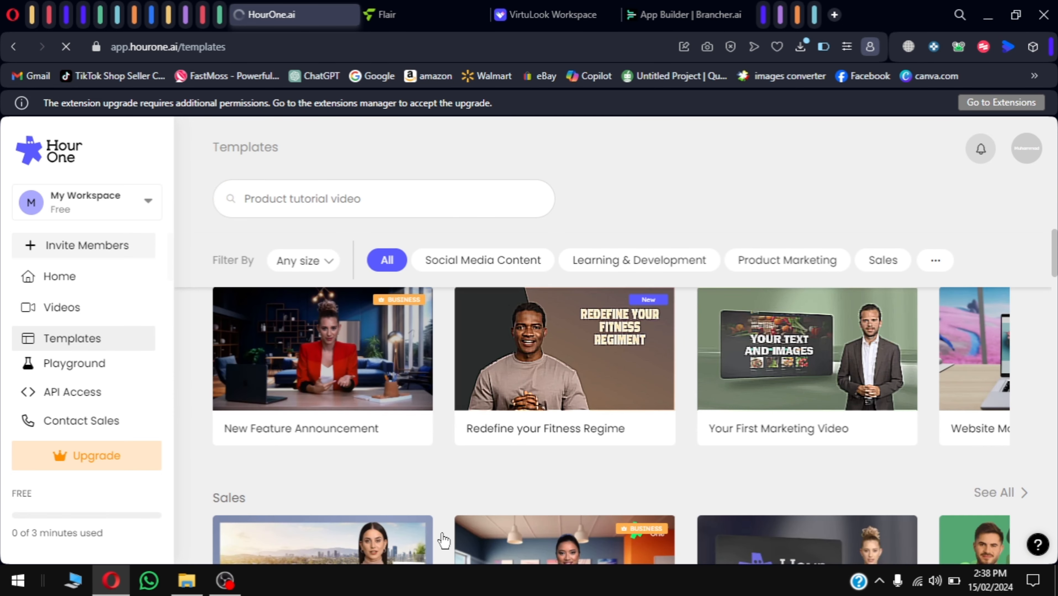
scroll(444, 542, "down", 5)
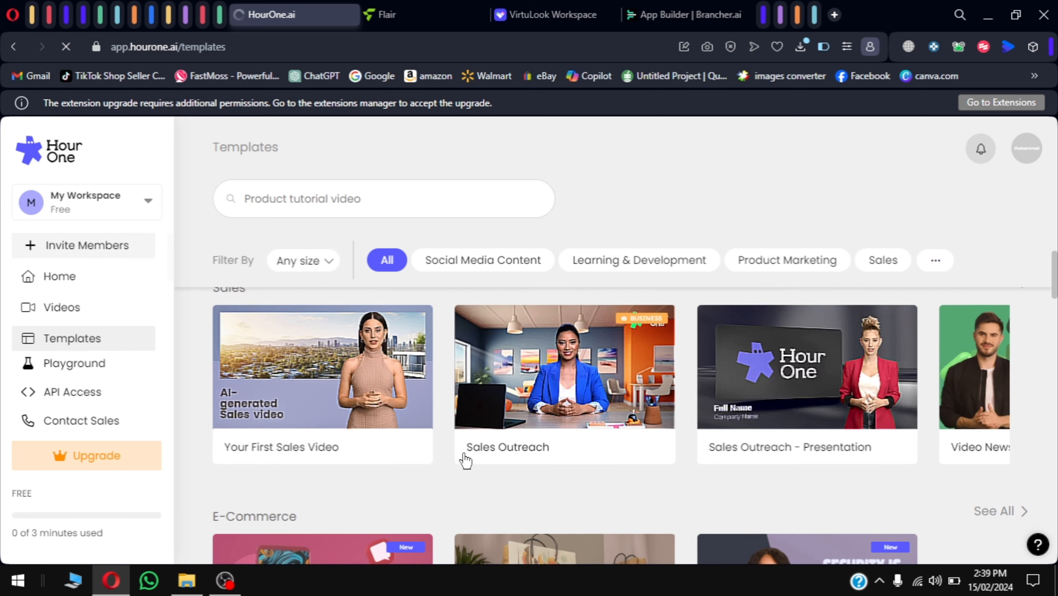
scroll(465, 460, "up", 5)
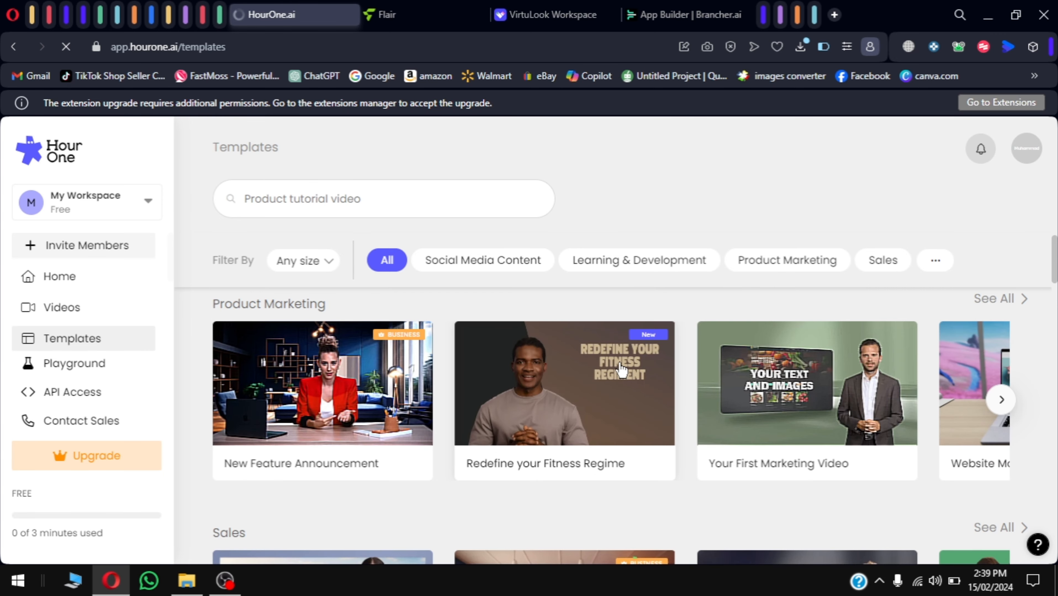
left_click(565, 396)
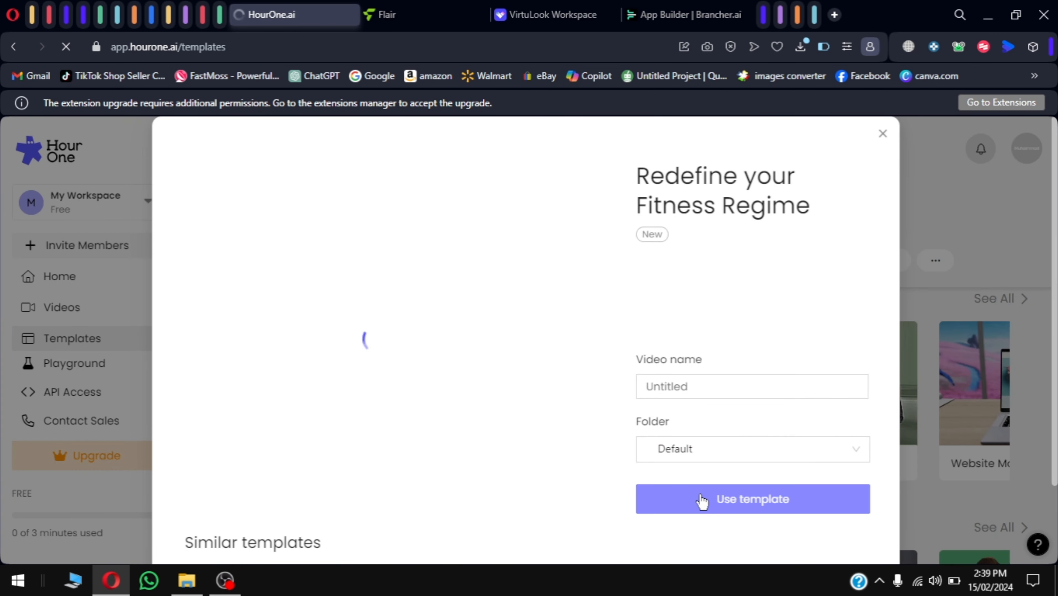
left_click(701, 500)
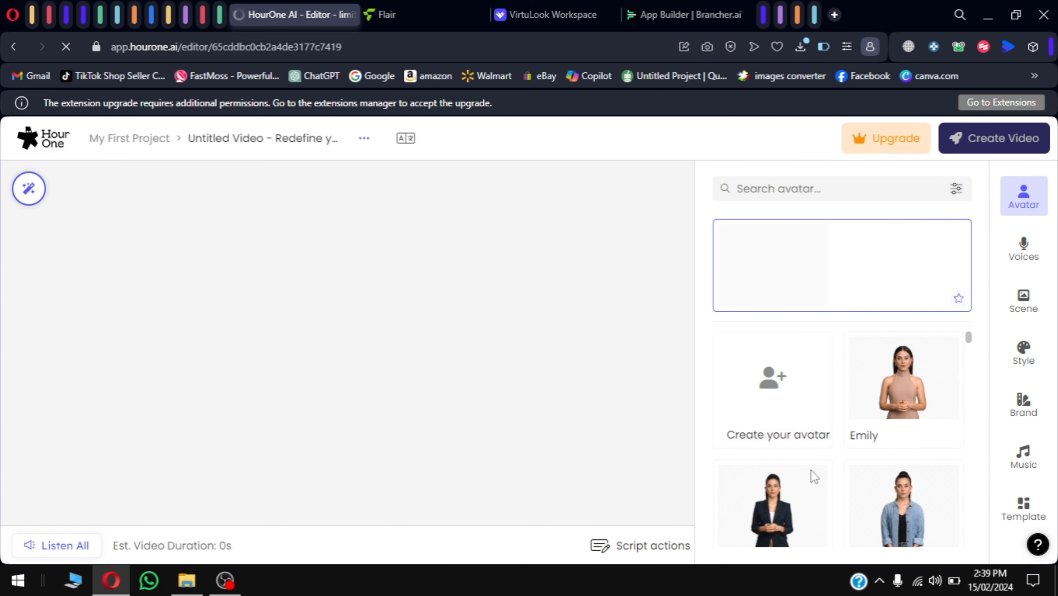
Step: Delete Scene 2 from the video after looking over the available avatars and scene scripts
left_click(926, 368)
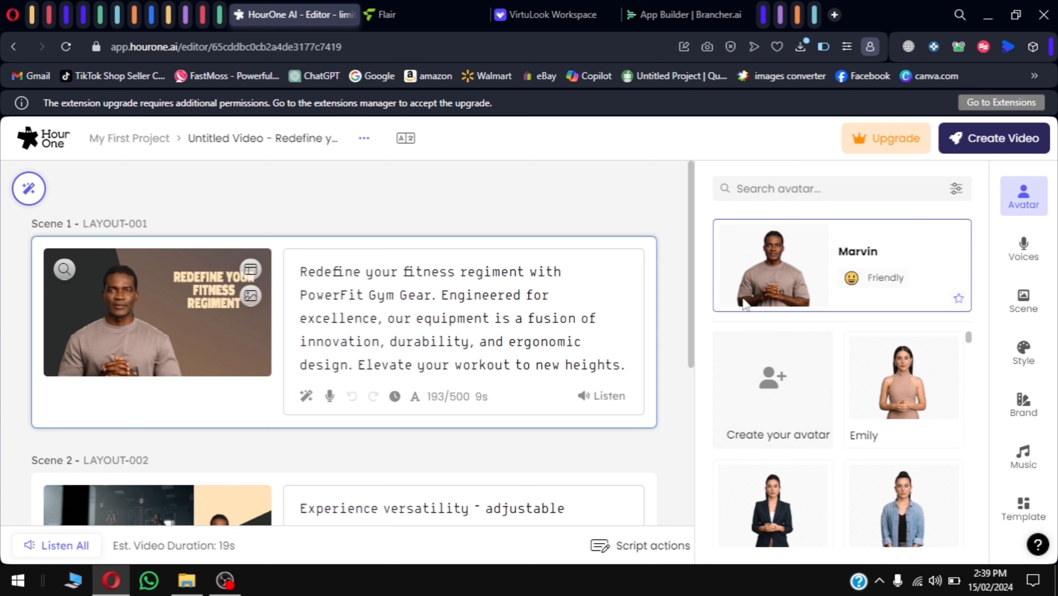
scroll(901, 437, "down", 2)
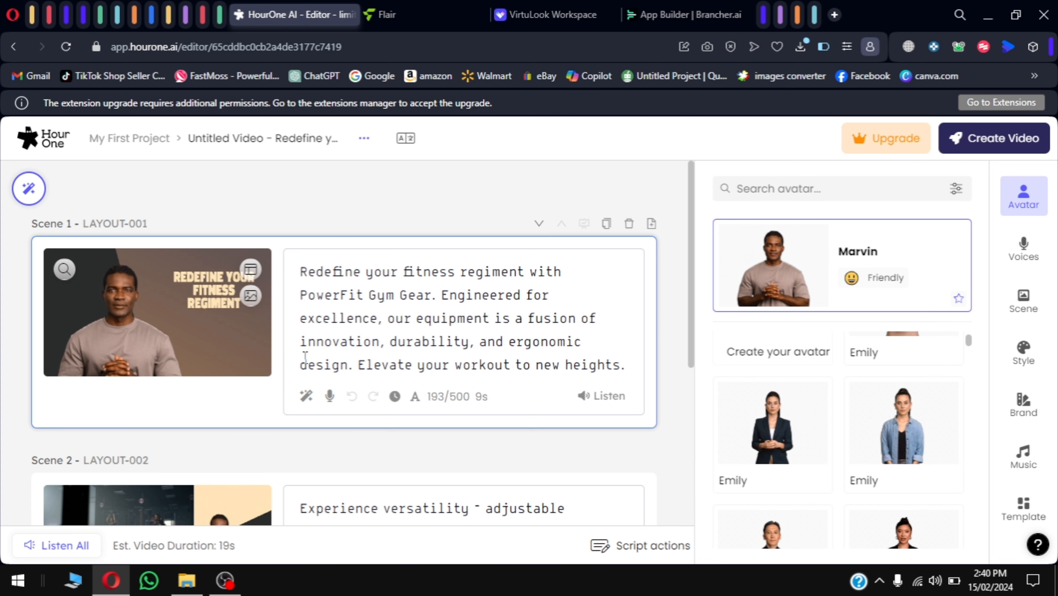
scroll(305, 357, "down", 5)
scroll(302, 361, "up", 3)
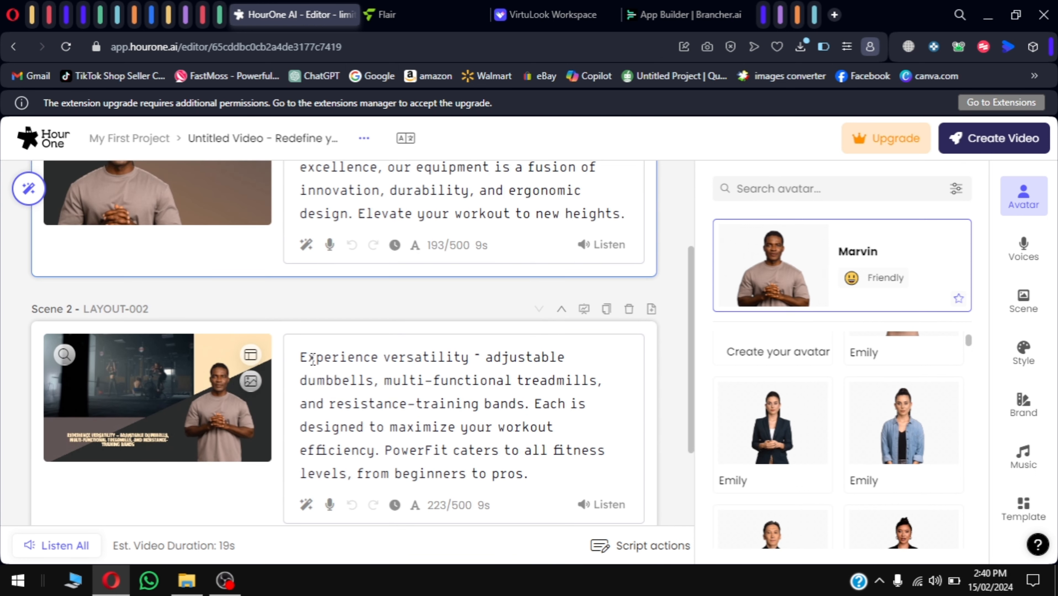
left_click(630, 313)
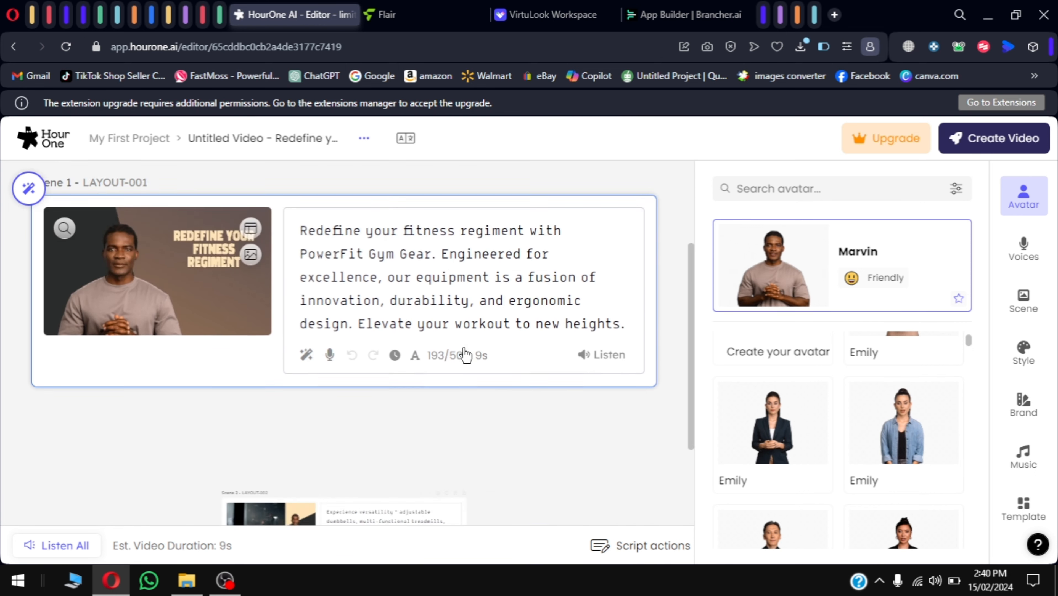
Step: Replace the Scene 1 script with "Hello Welcome to Infofactoids. We are here to dicuss Artificial intelligence." and render the video
triple_click(345, 287)
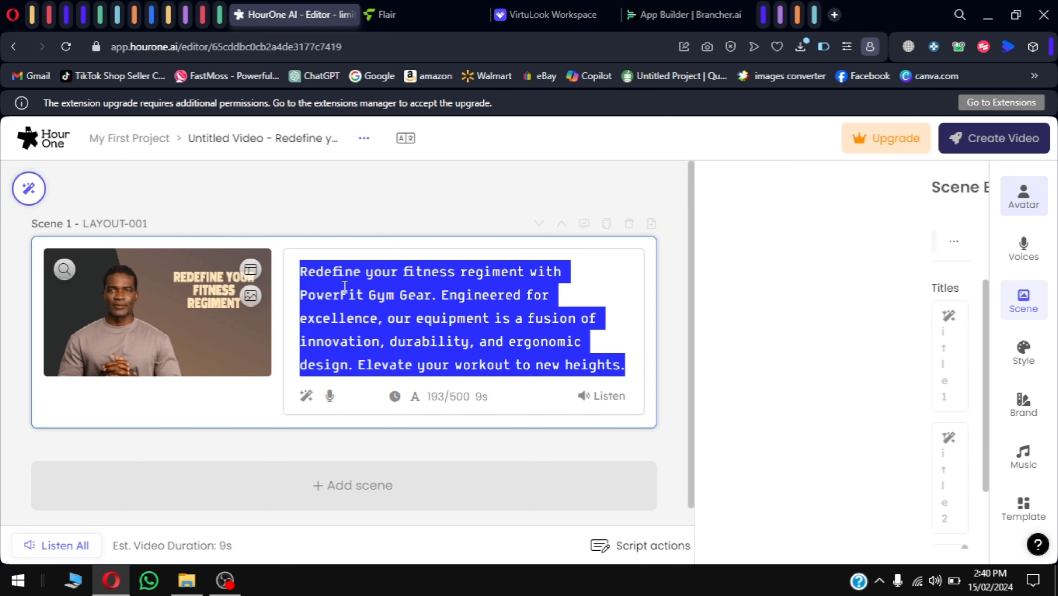
type("Hel")
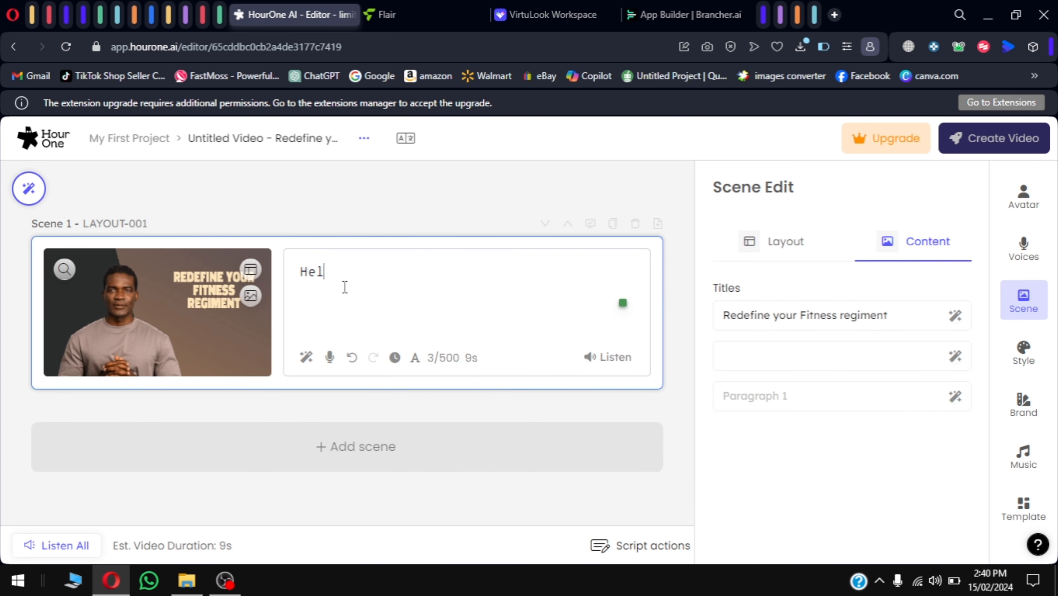
type("lo")
type("Welcome to Infofactoids. We are here to dicuss Artificial intelligence")
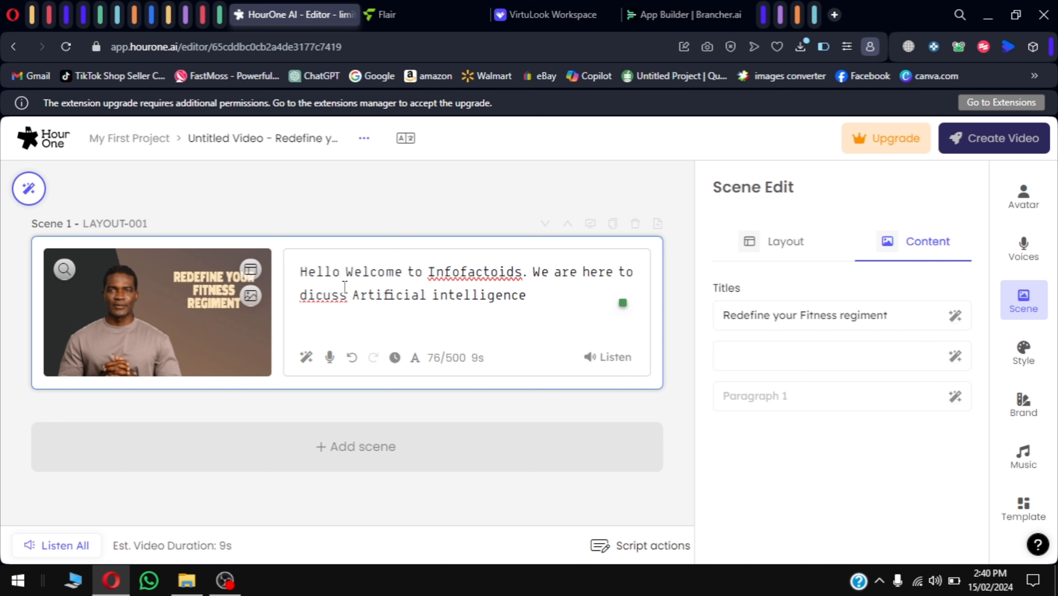
type(".")
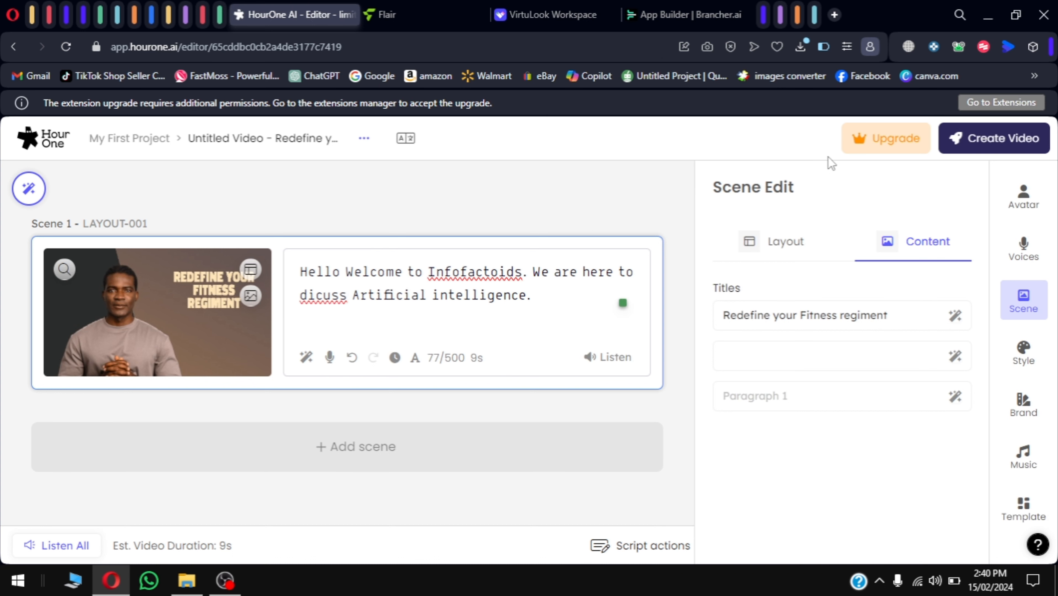
left_click(1012, 143)
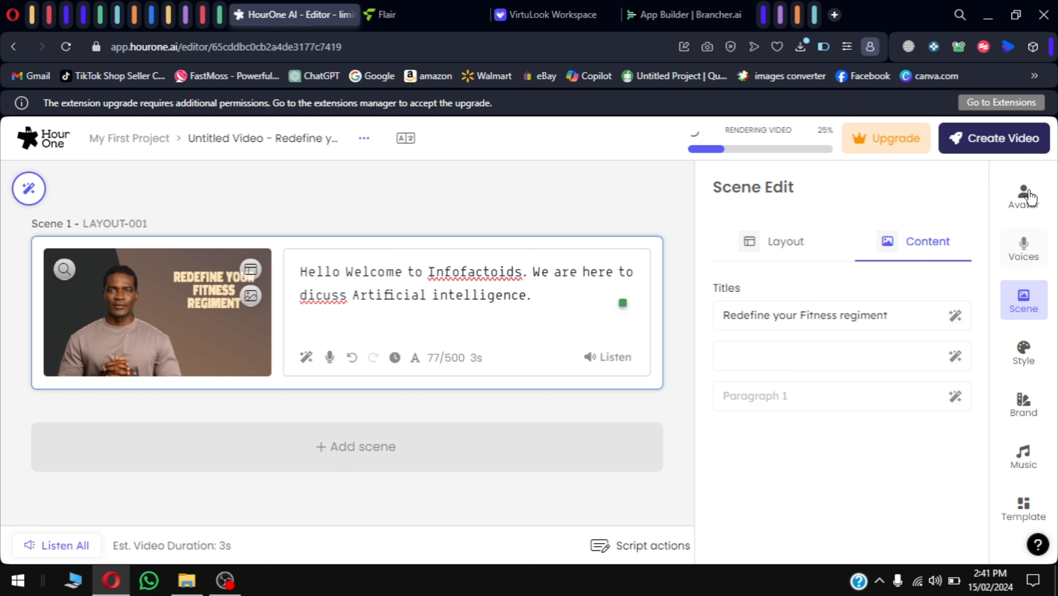
Step: Examine the available voices, the Scene 1 content titles and the colour palettes in the style options
left_click(1033, 243)
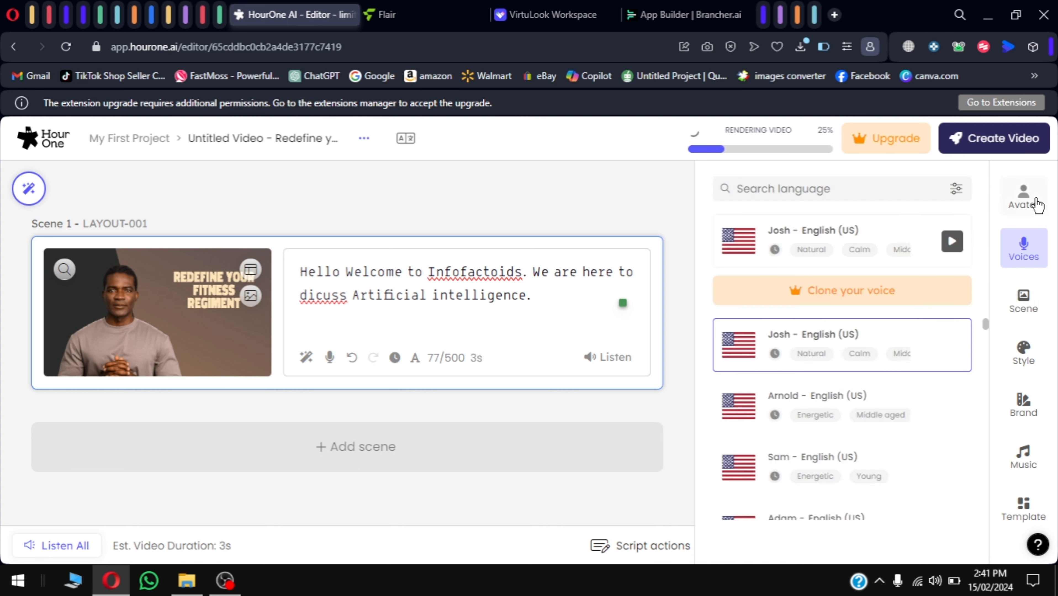
left_click(1021, 257)
left_click(1023, 301)
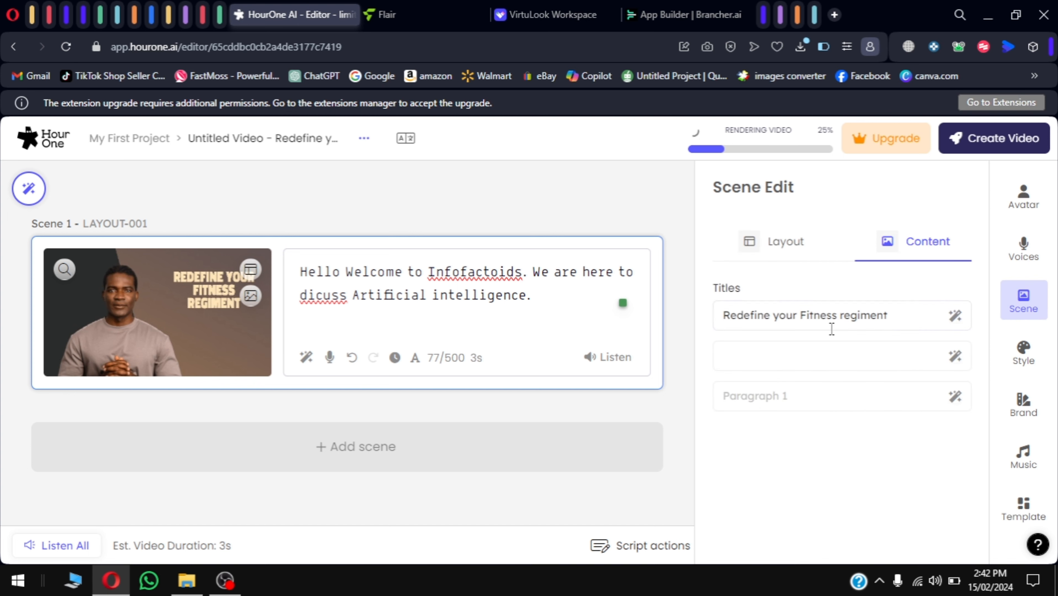
left_click(748, 313)
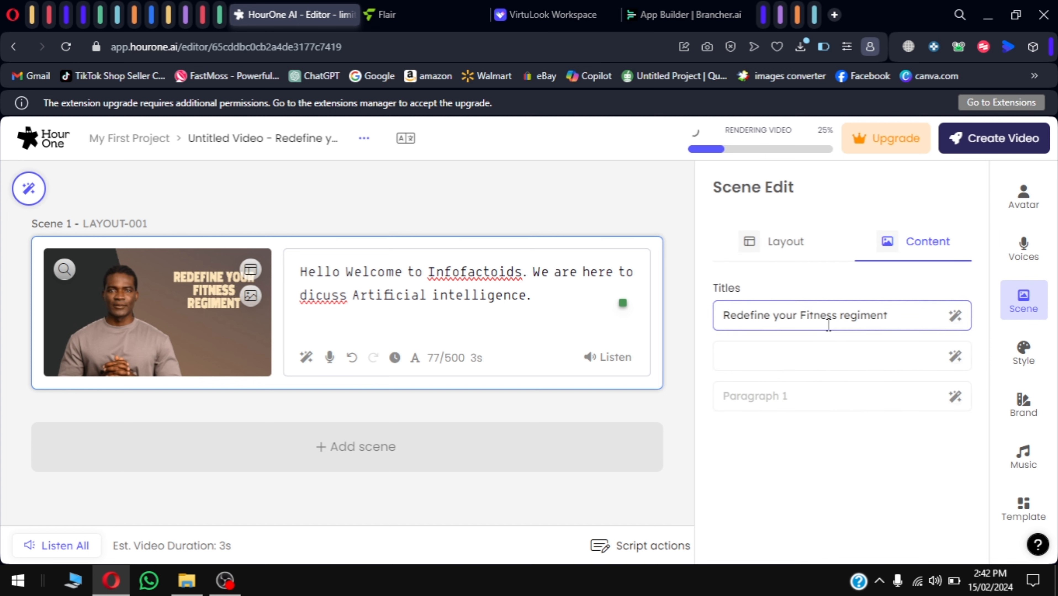
left_click(564, 346)
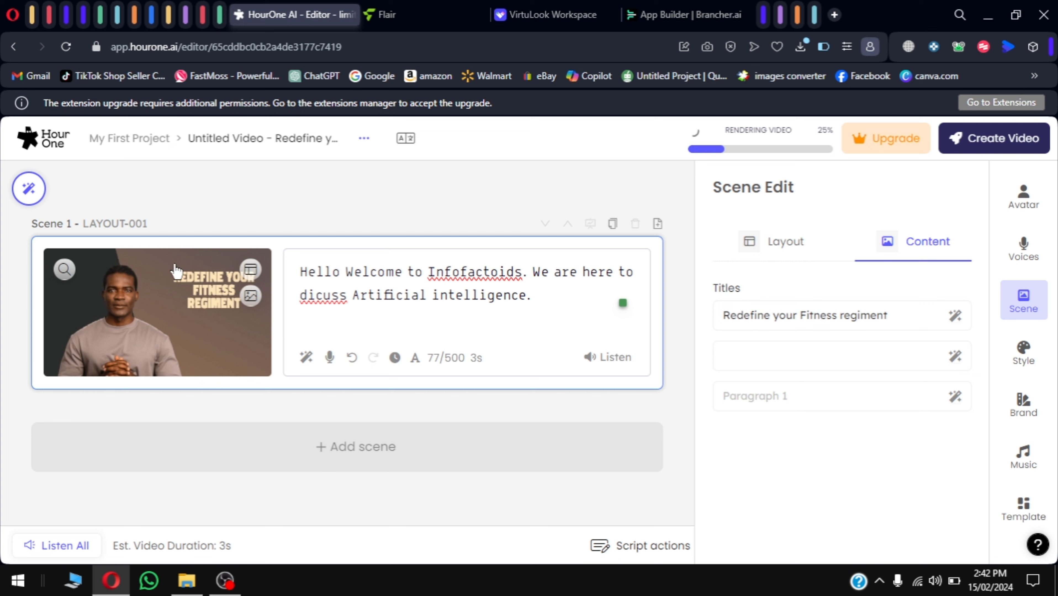
left_click(1023, 353)
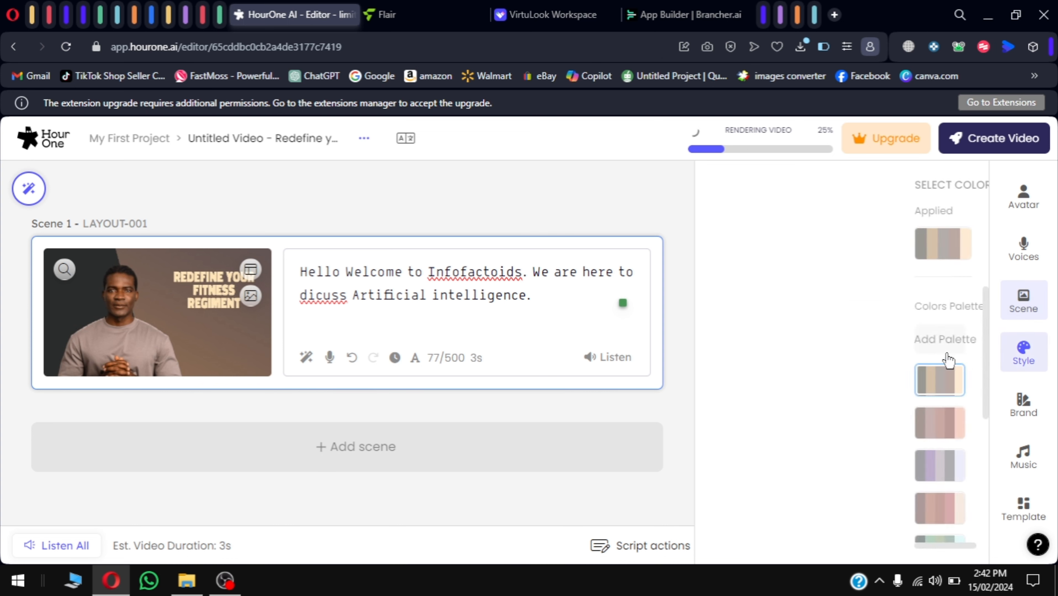
scroll(867, 500, "down", 3)
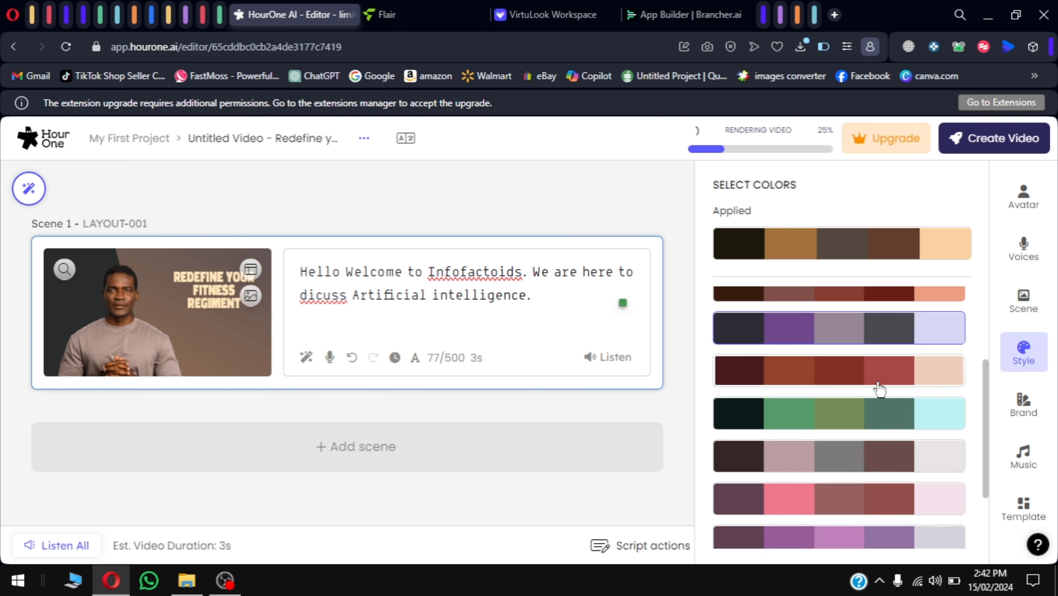
scroll(875, 397, "down", 1)
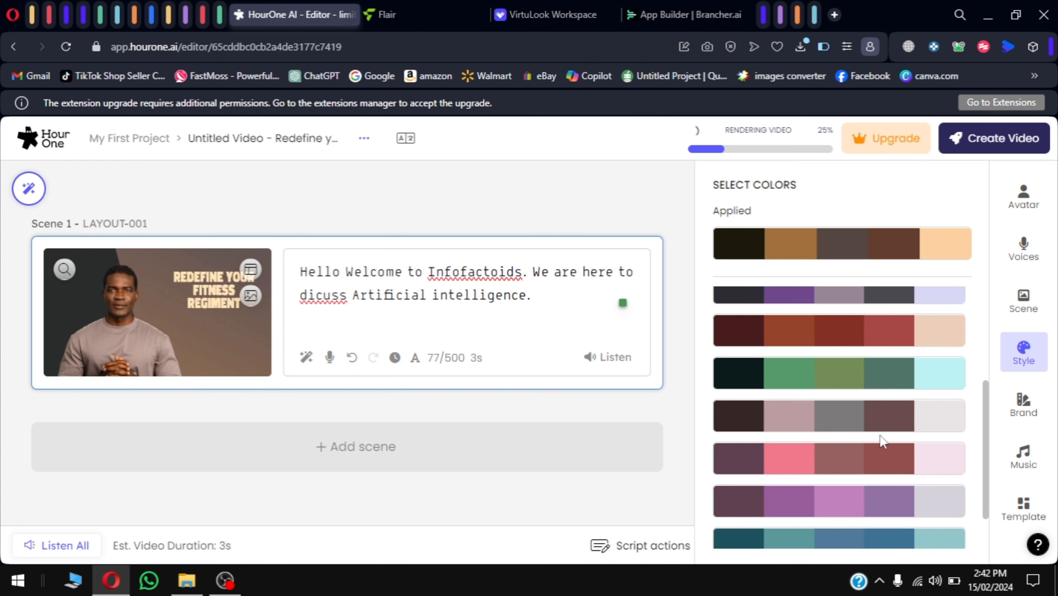
Step: Examine the brand options for logo, intro and outro, along with the music, template and scene content options
left_click(1023, 403)
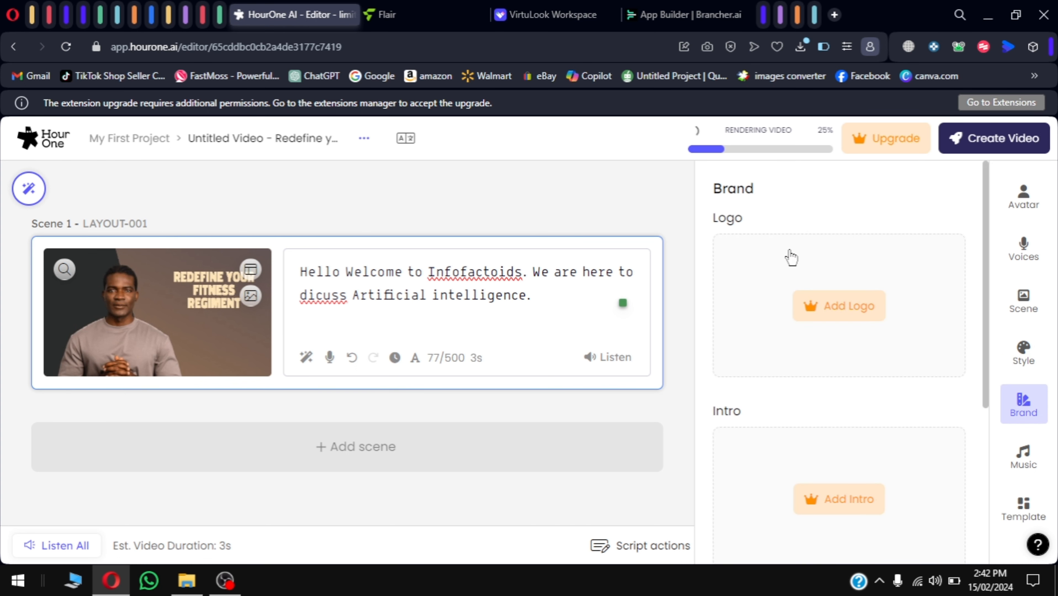
scroll(799, 443, "down", 3)
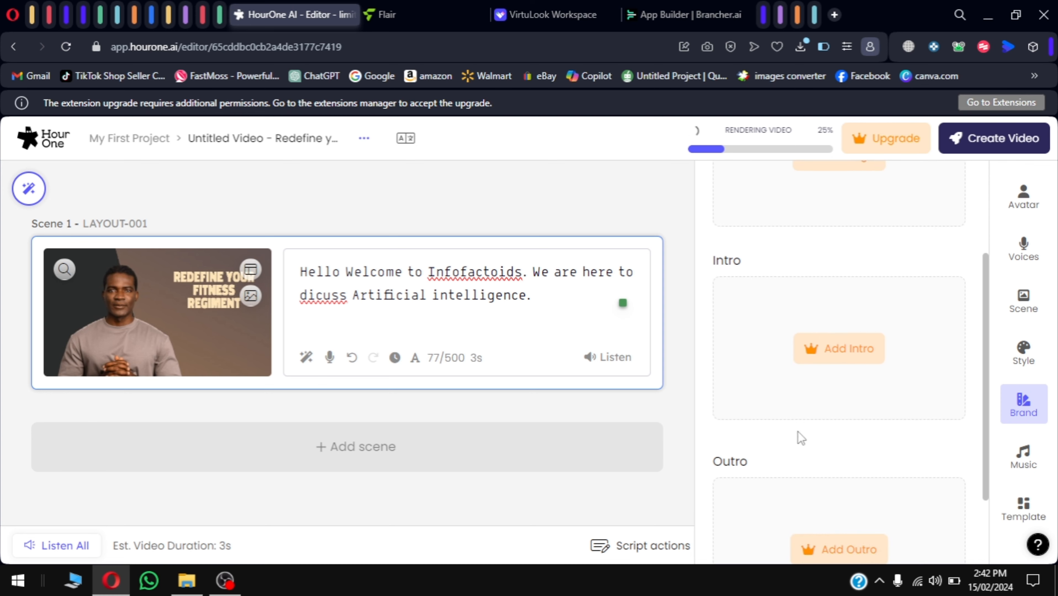
scroll(831, 305, "down", 1)
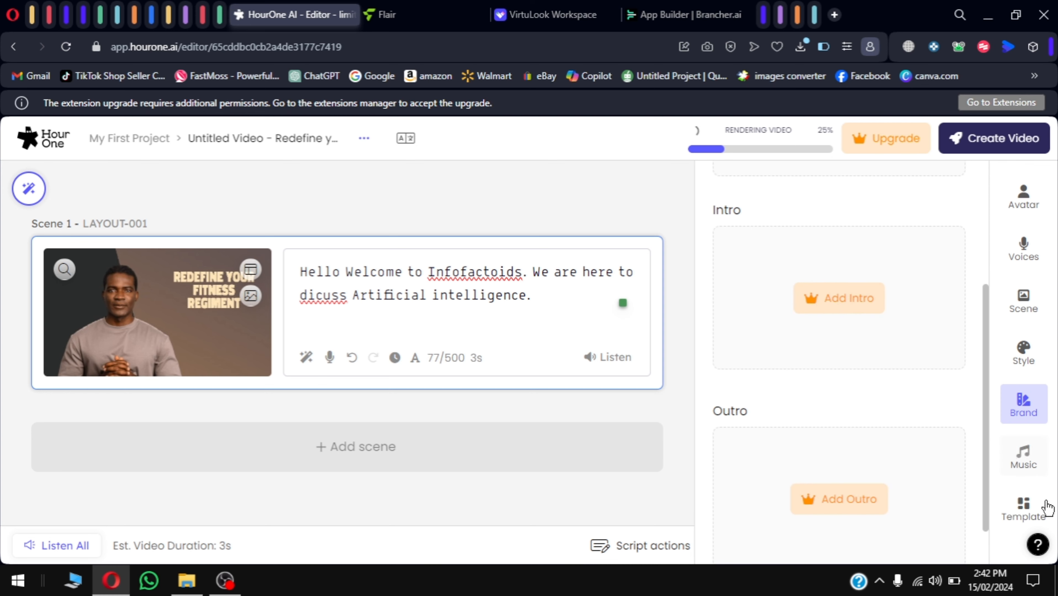
left_click(1002, 449)
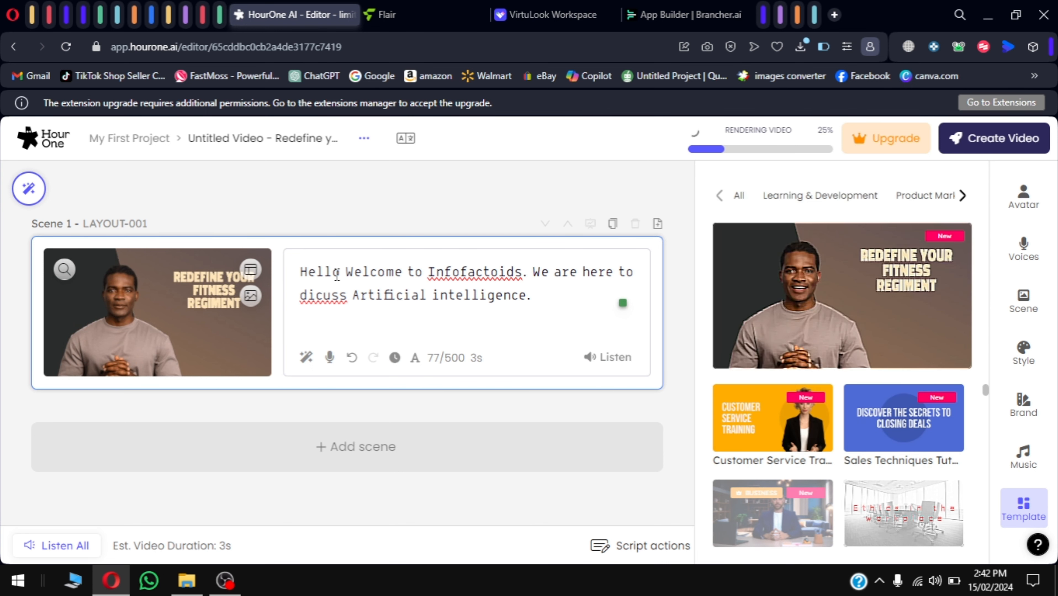
left_click(618, 313)
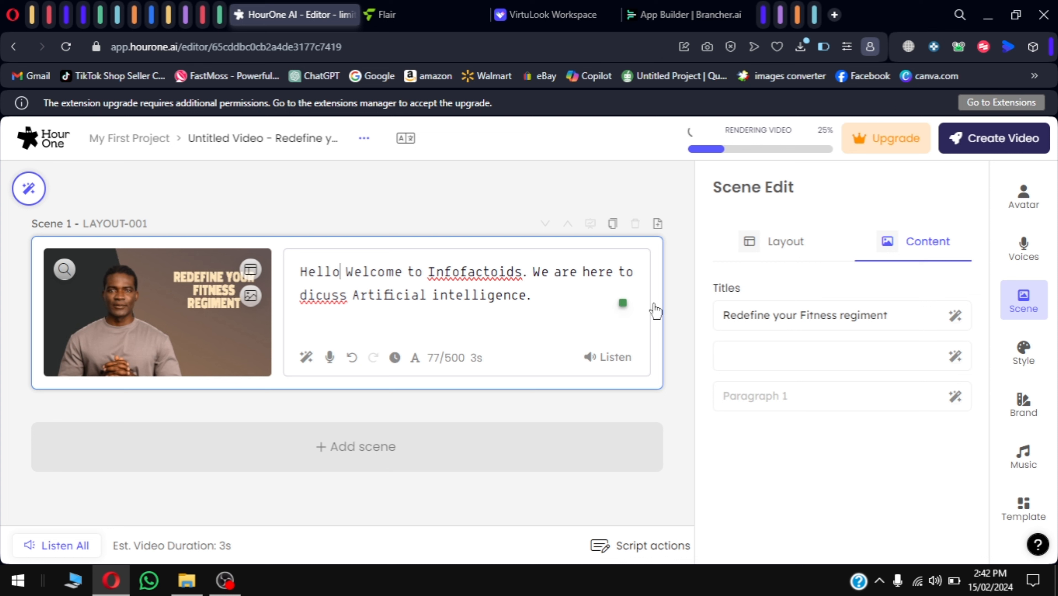
left_click(793, 323)
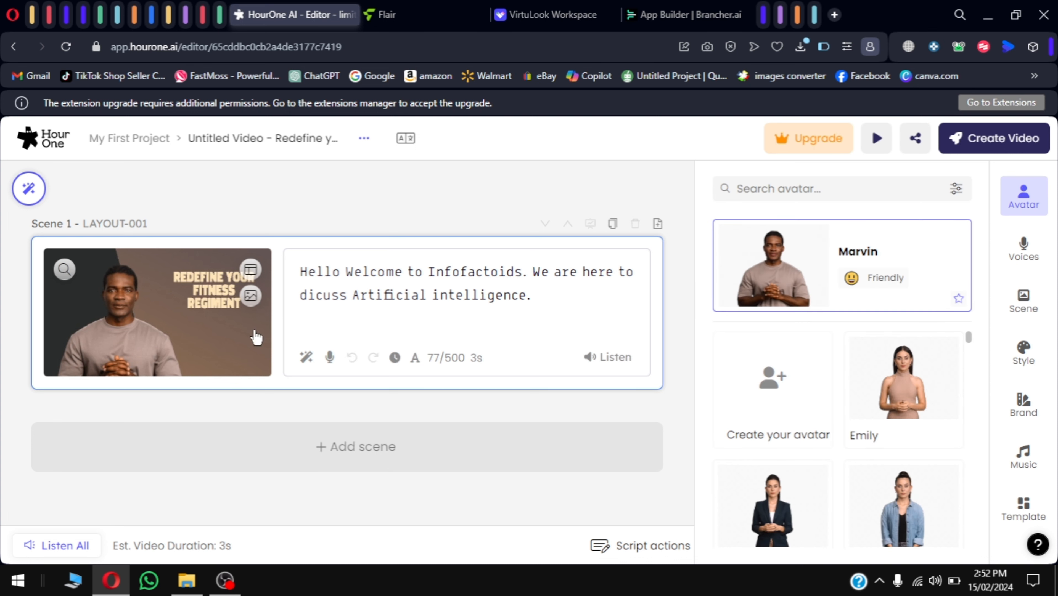
Step: Play the rendered video at full volume and close the player
left_click(465, 267)
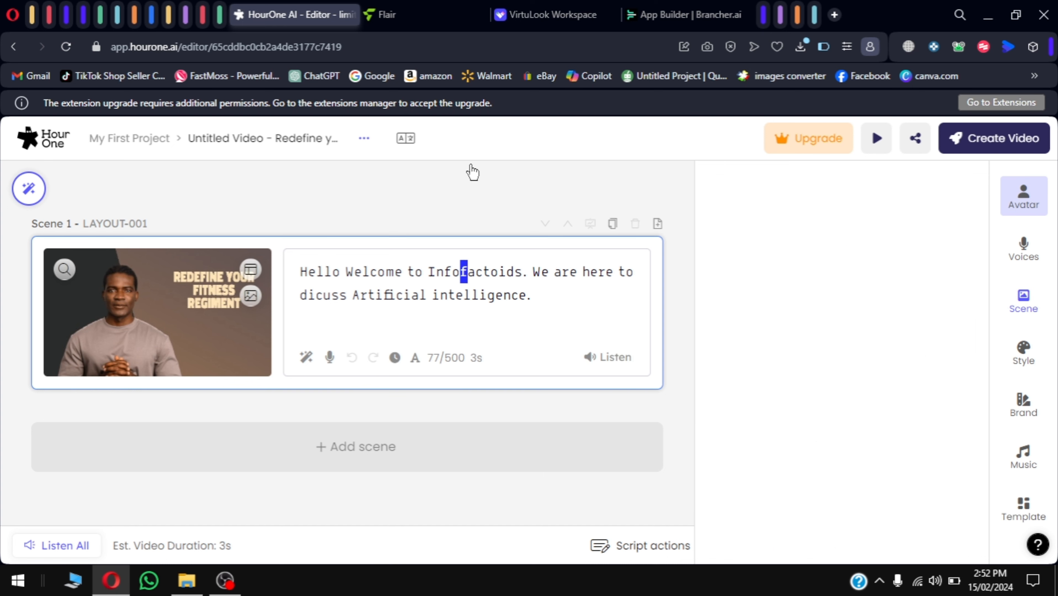
left_click(877, 139)
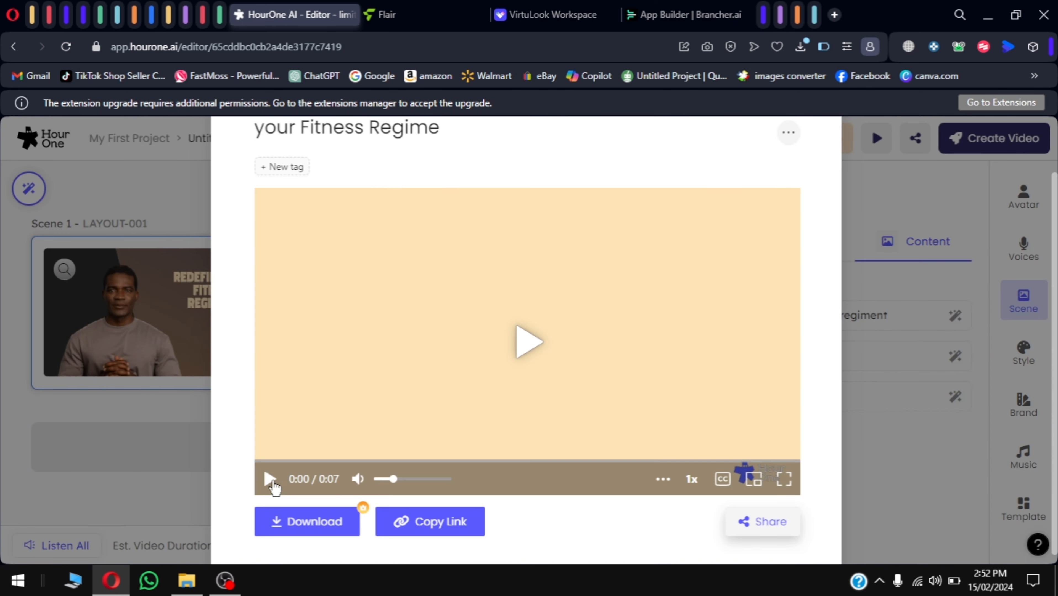
left_click(268, 479)
left_click_drag(402, 479, 452, 480)
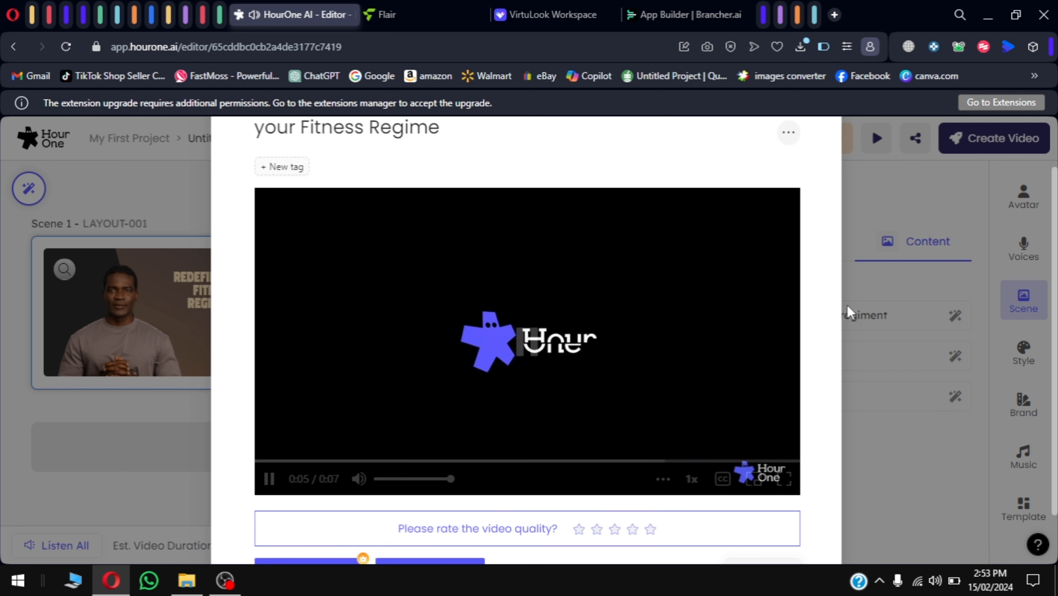
left_click(881, 314)
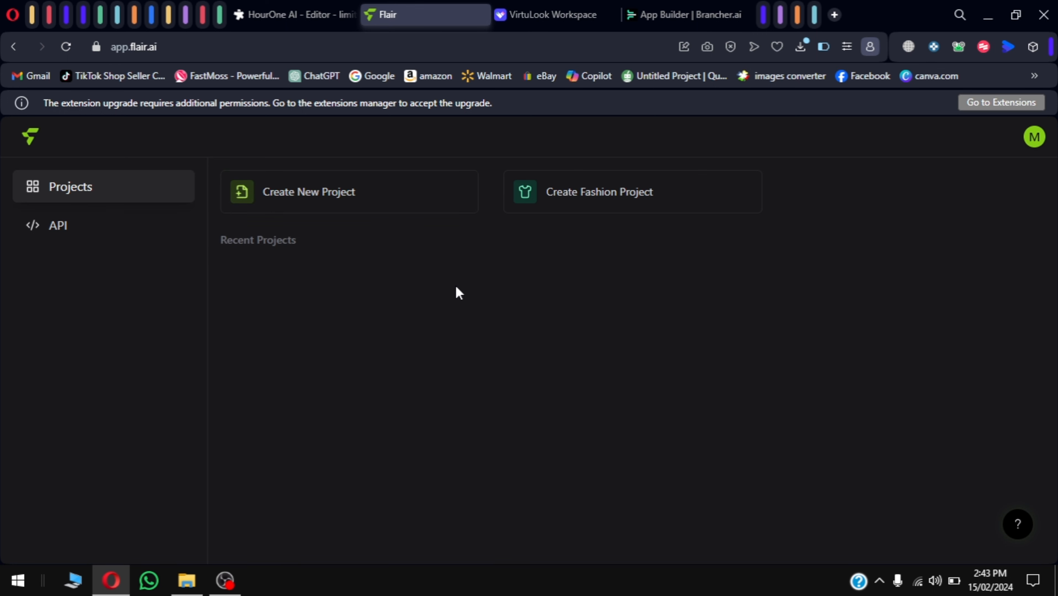
Step: Switch to Flair and create a new blank project
left_click(383, 194)
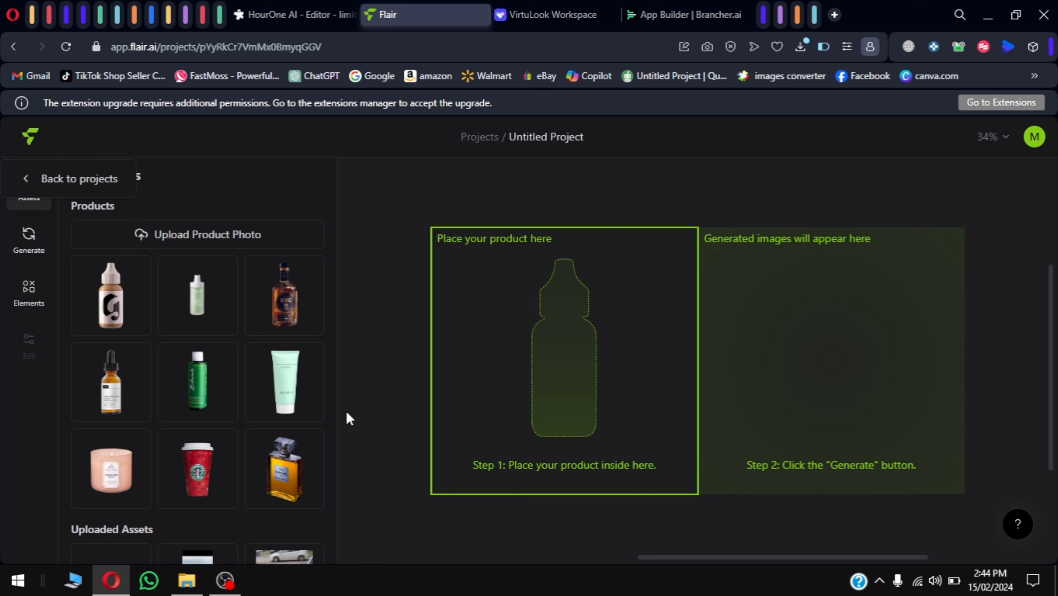
Step: Place the green Balmonds bottle in the product frame and enlarge it to nearly fill the frame
left_click(202, 376)
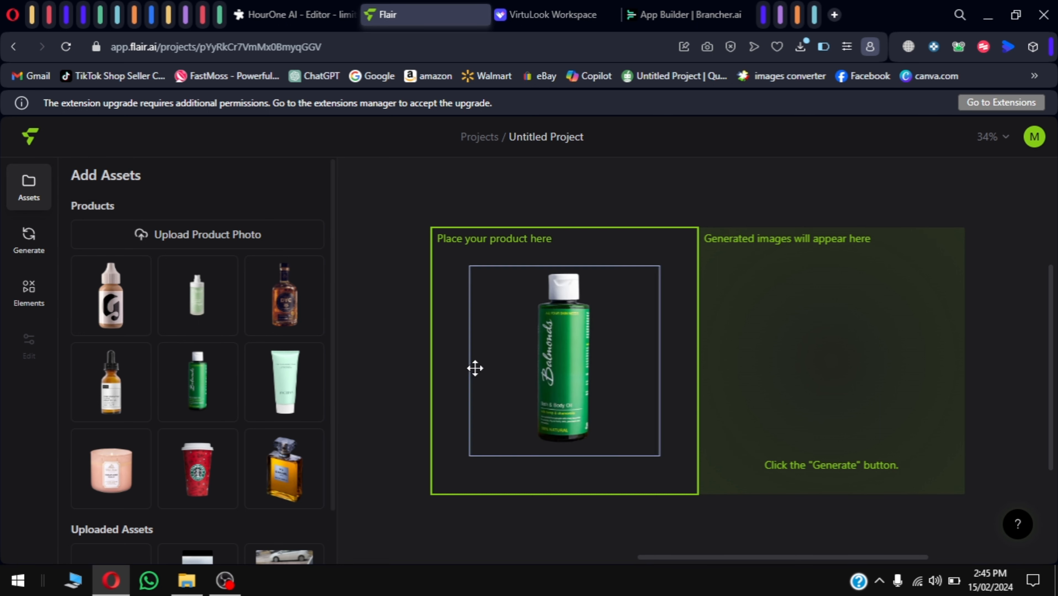
left_click(594, 341)
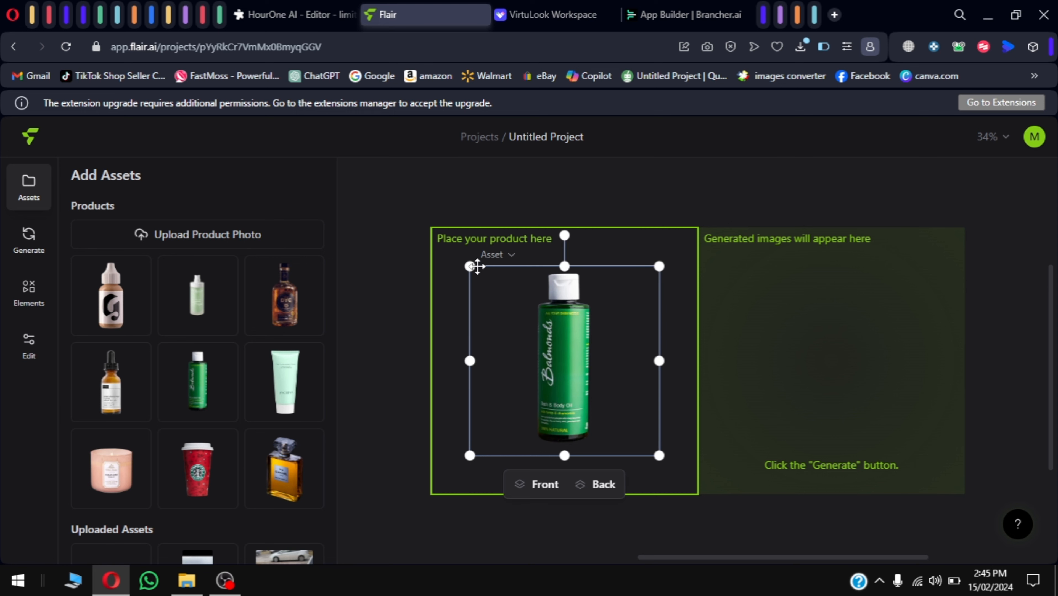
left_click_drag(470, 267, 449, 245)
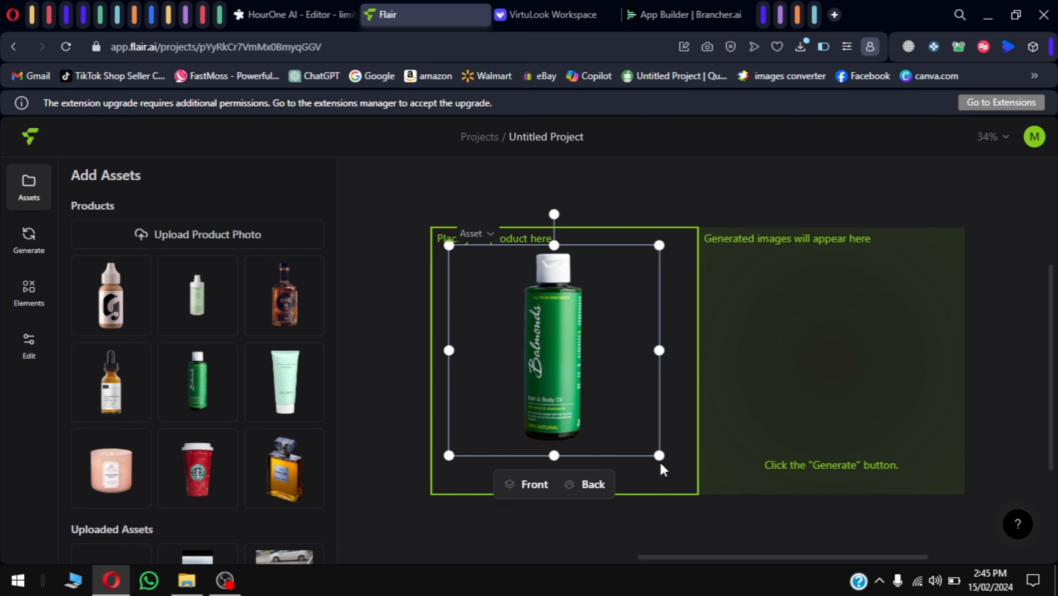
left_click_drag(660, 456, 687, 480)
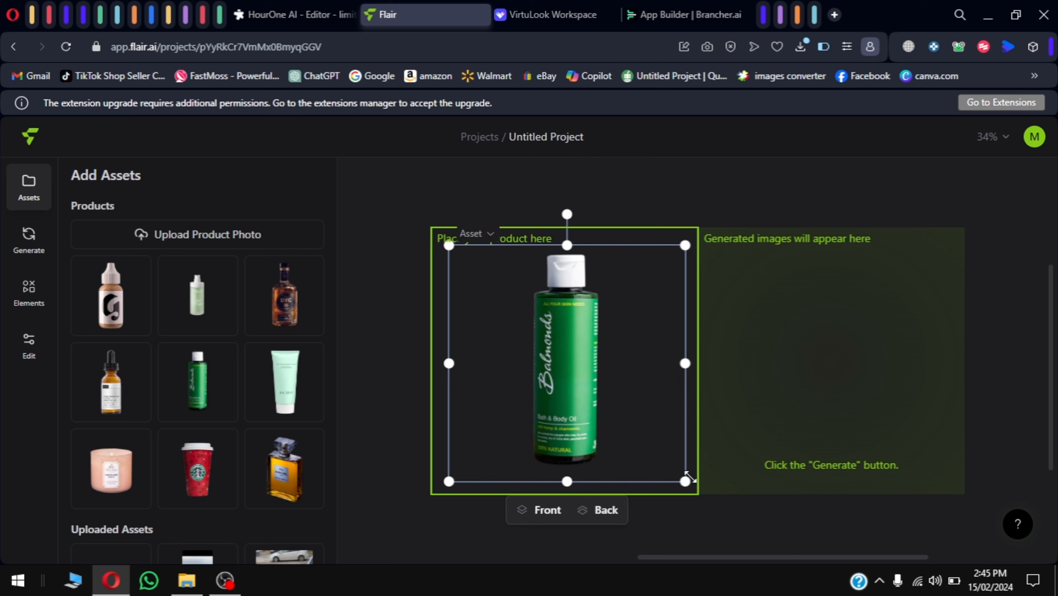
scroll(212, 389, "down", 1)
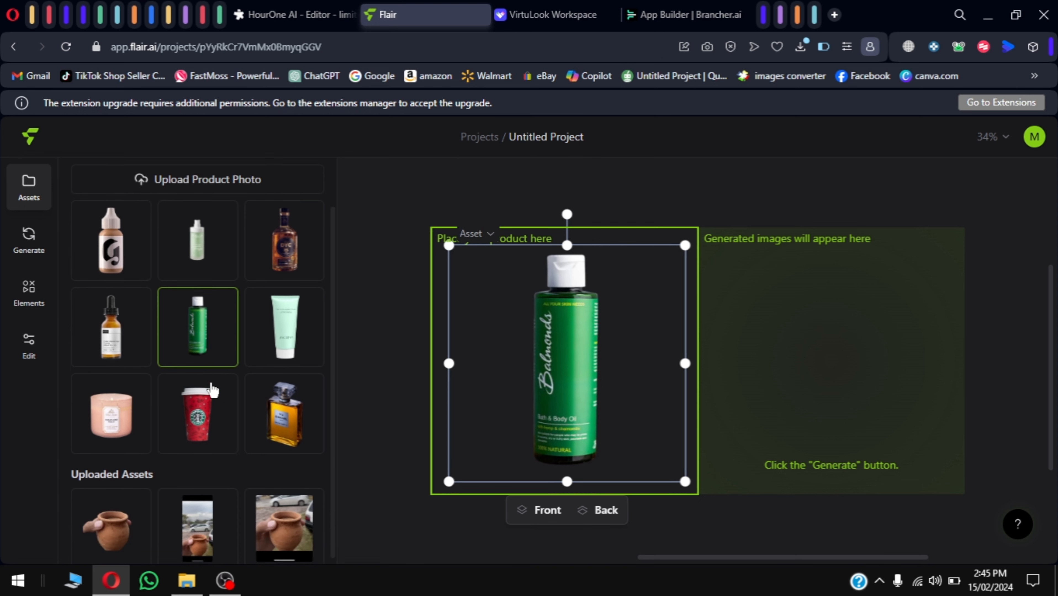
Step: Generate a photoshoot using the template prompt of jagged rock surrounded by smoke in front of a dark mysterious background
left_click(20, 245)
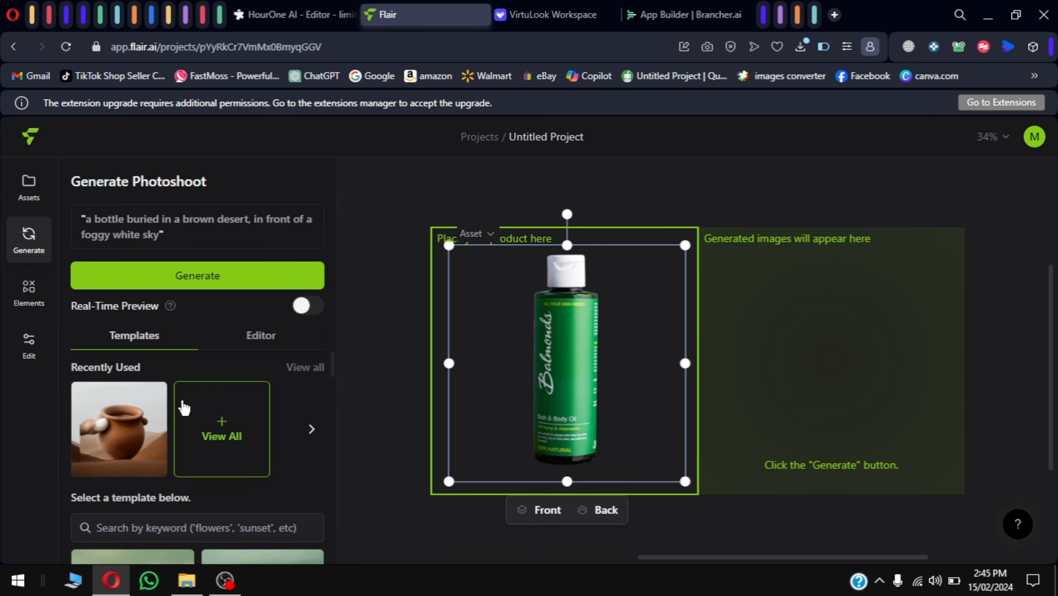
scroll(299, 454, "down", 3)
scroll(293, 481, "up", 2)
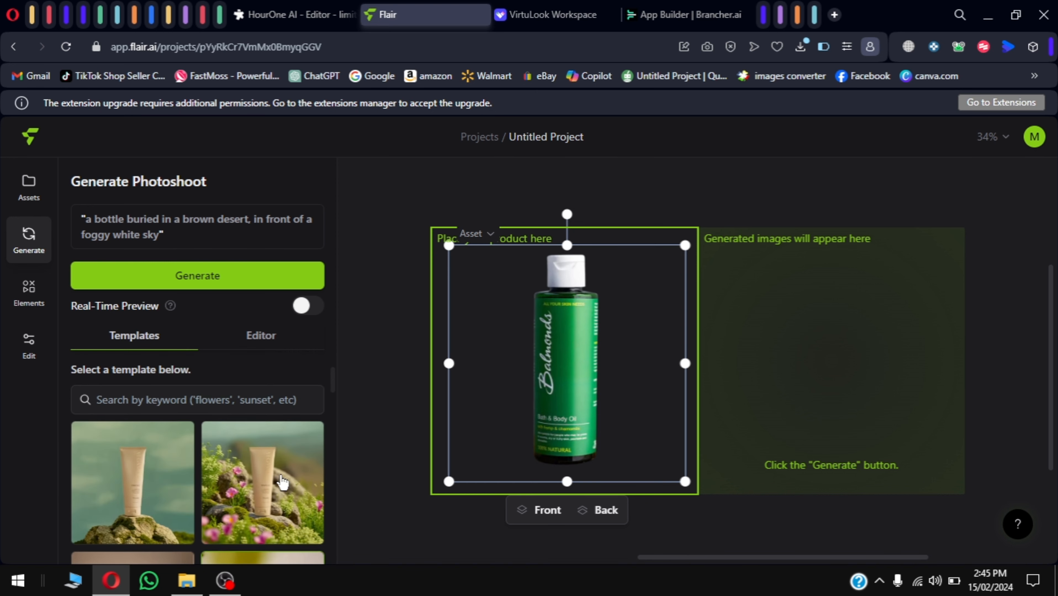
scroll(278, 533, "down", 1)
scroll(169, 481, "down", 3)
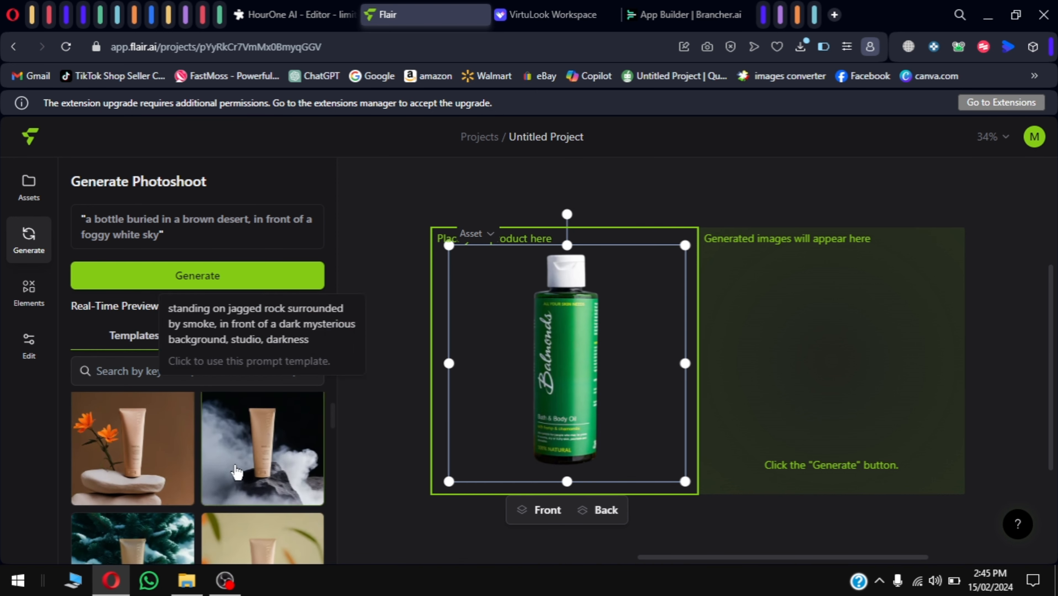
left_click(304, 458)
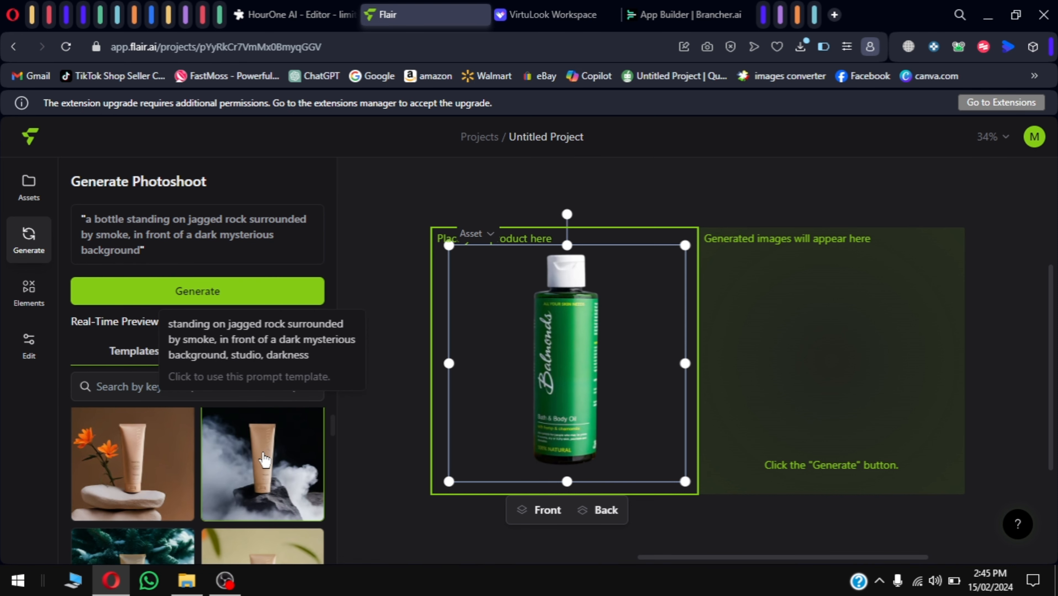
left_click(207, 292)
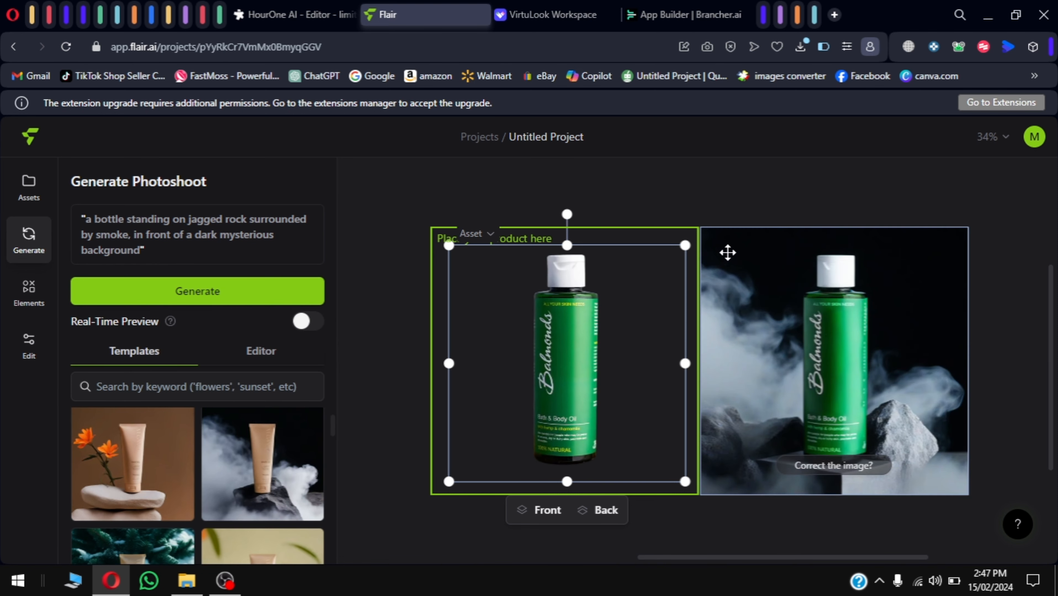
Step: Download the generated bottle image in JPG format
left_click(837, 208)
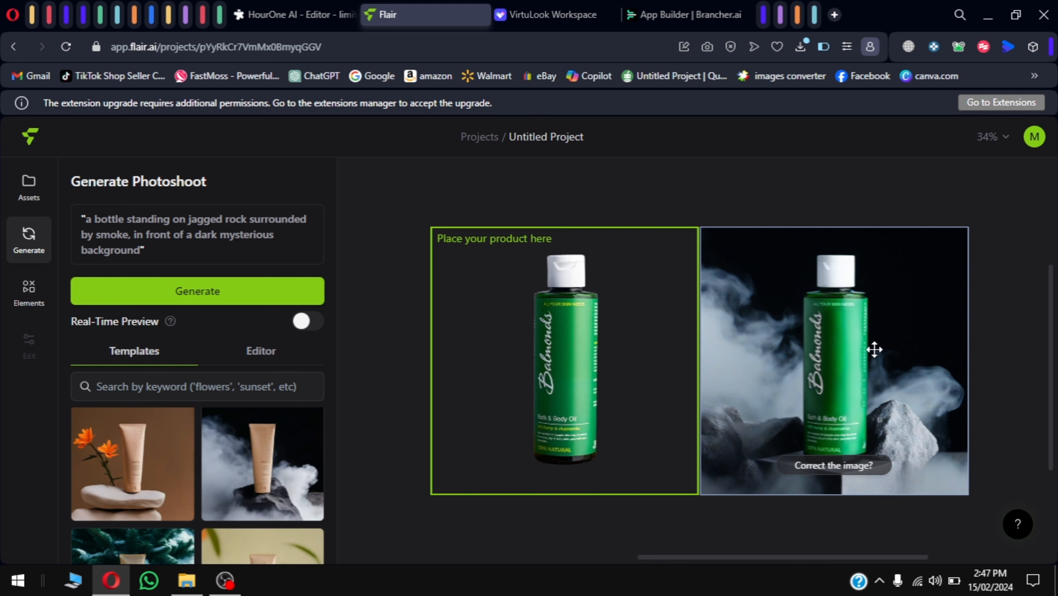
left_click(831, 351)
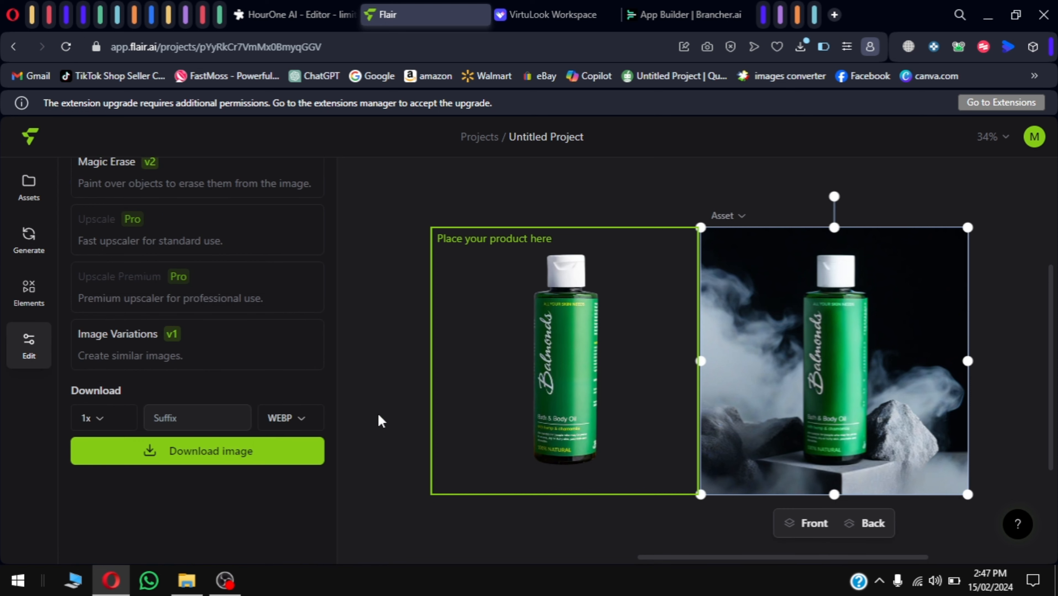
left_click(288, 418)
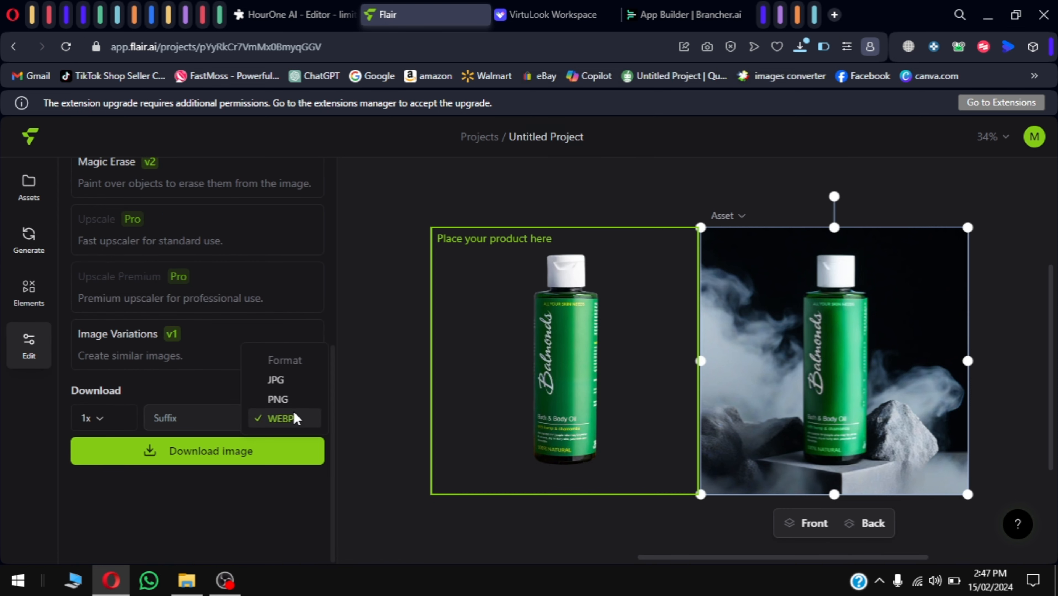
left_click(278, 380)
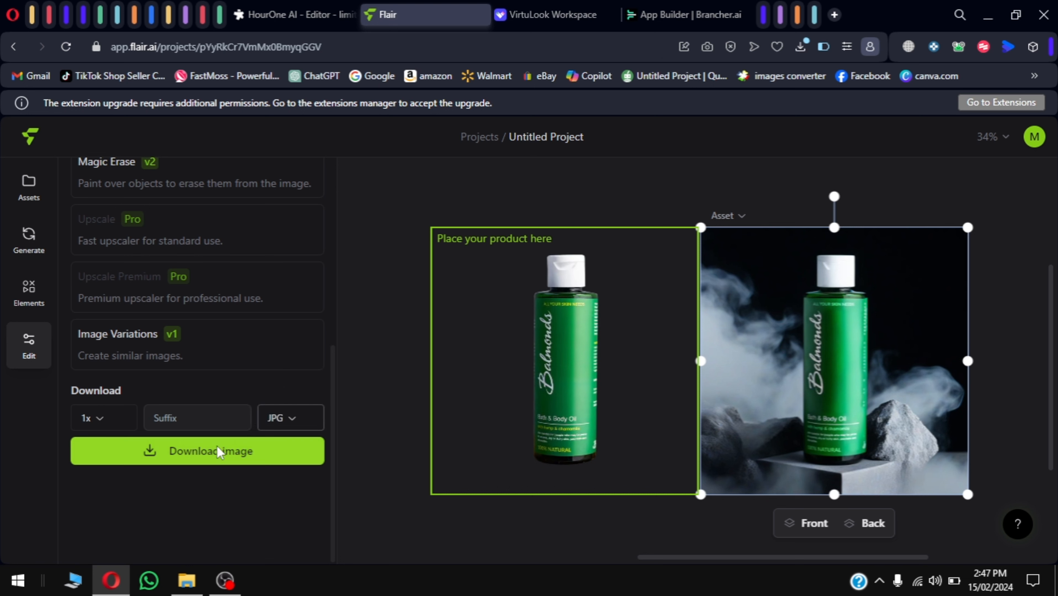
left_click(195, 456)
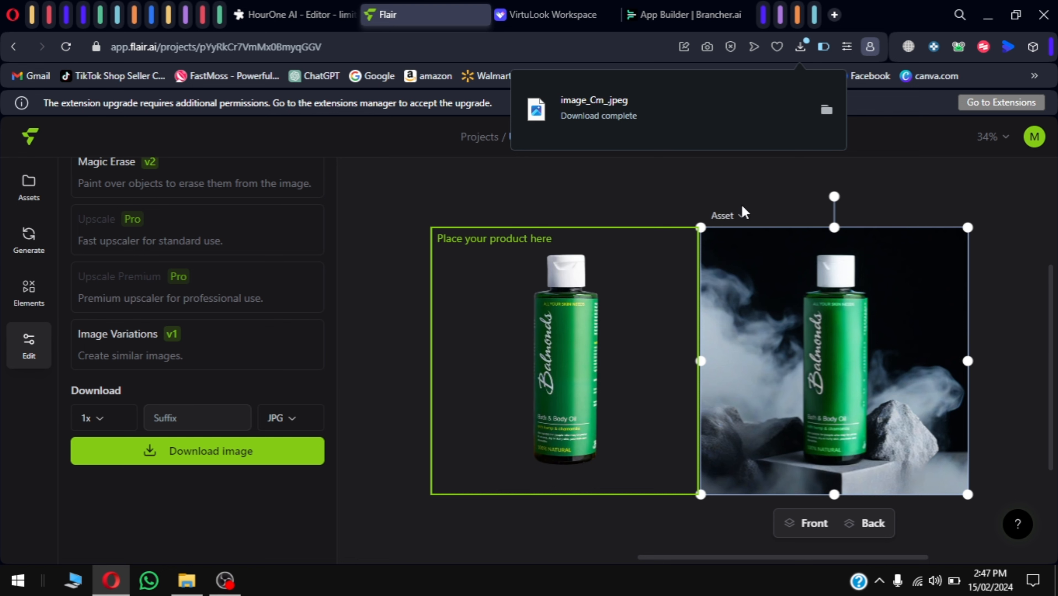
Step: Switch to VirtuLook and upload the photo "a" from the Personal (D:) drive to the Fashion Model Generator
key("ctrl+Tab")
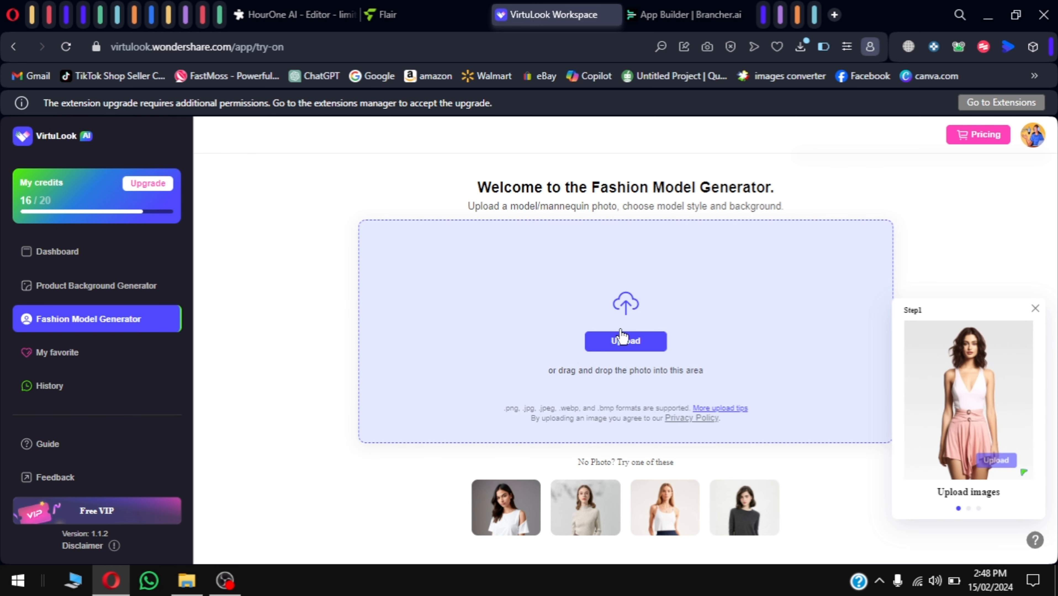
left_click(633, 344)
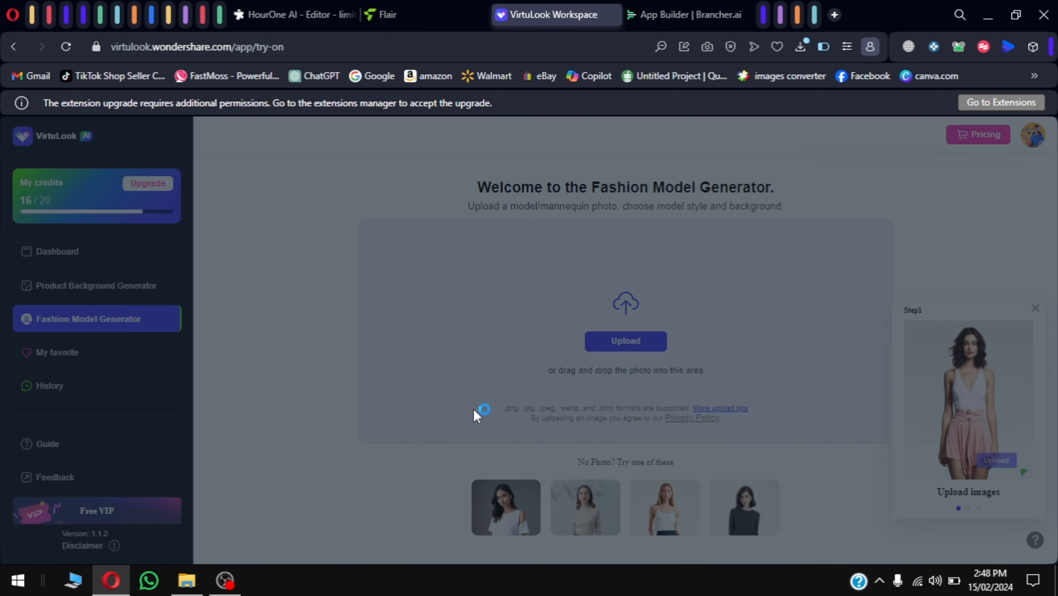
left_click(473, 409)
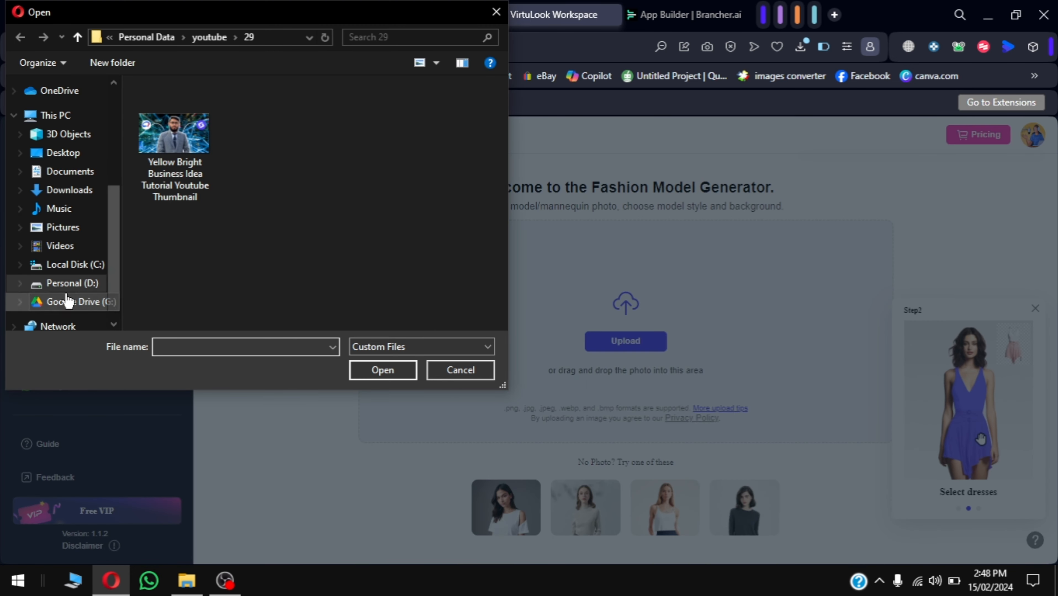
left_click(67, 284)
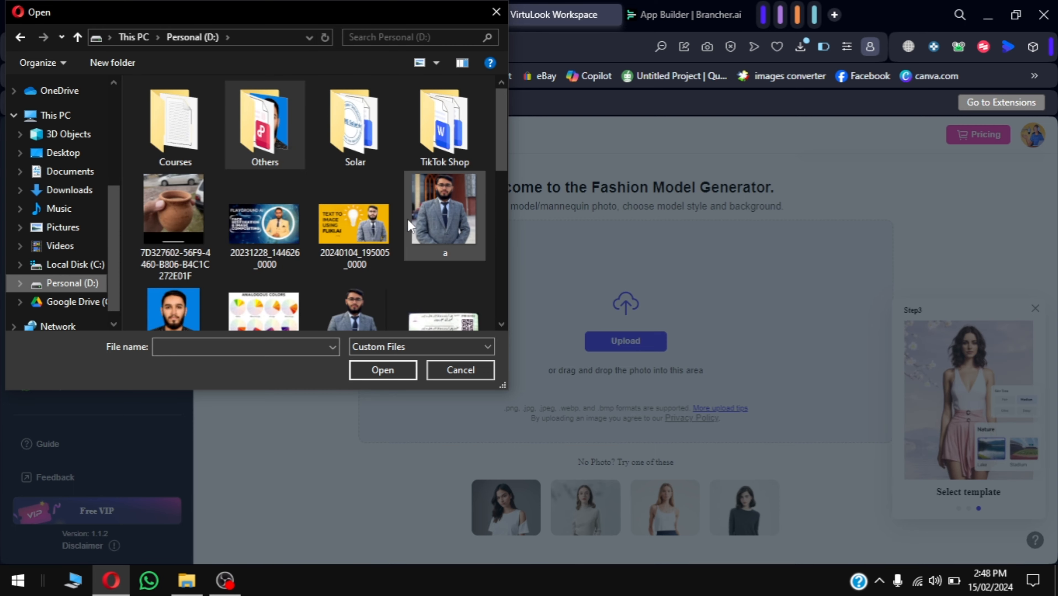
double_click(448, 230)
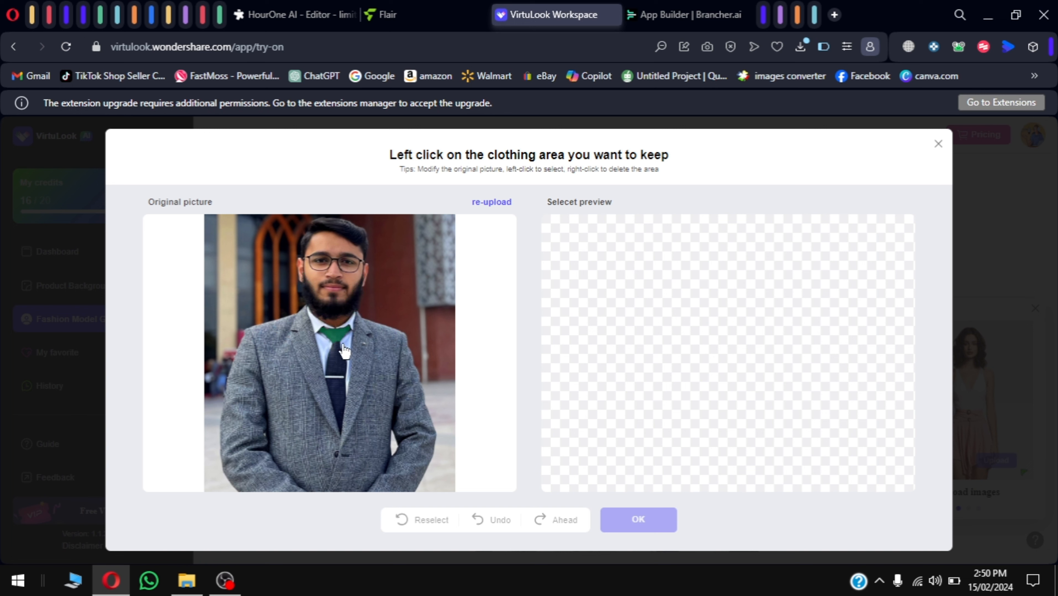
Step: Mark the man's suit jacket, tie and head as the areas to keep and confirm the selection
left_click(292, 371)
left_click(336, 374)
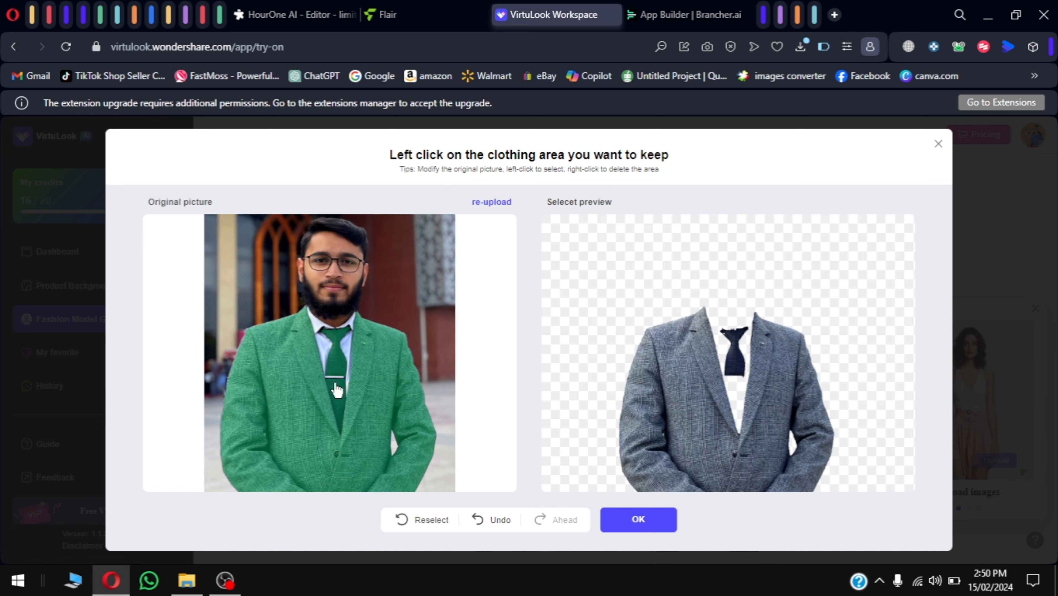
left_click(336, 384)
left_click(334, 288)
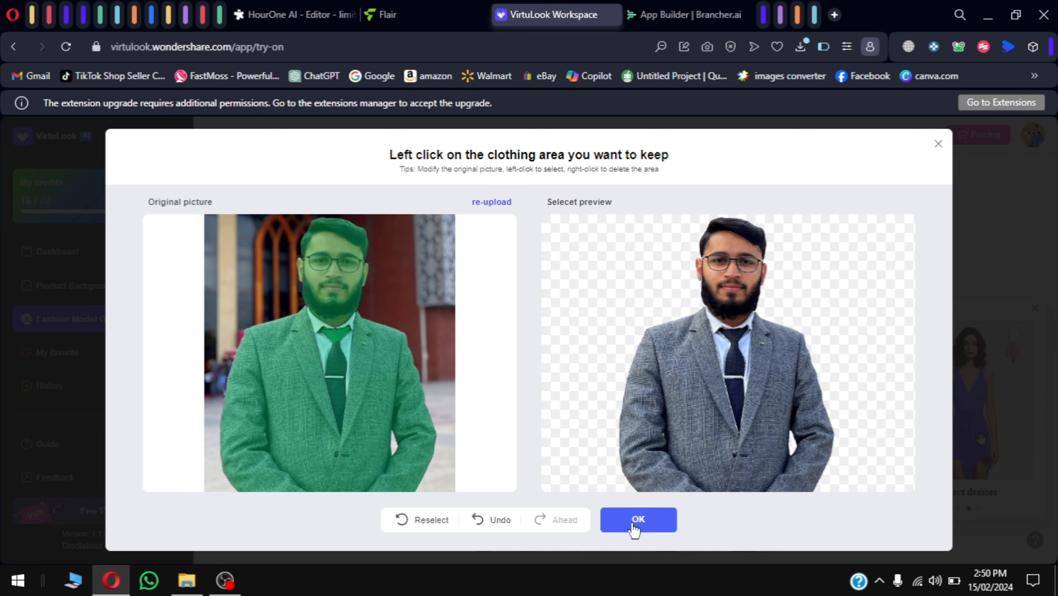
left_click(634, 527)
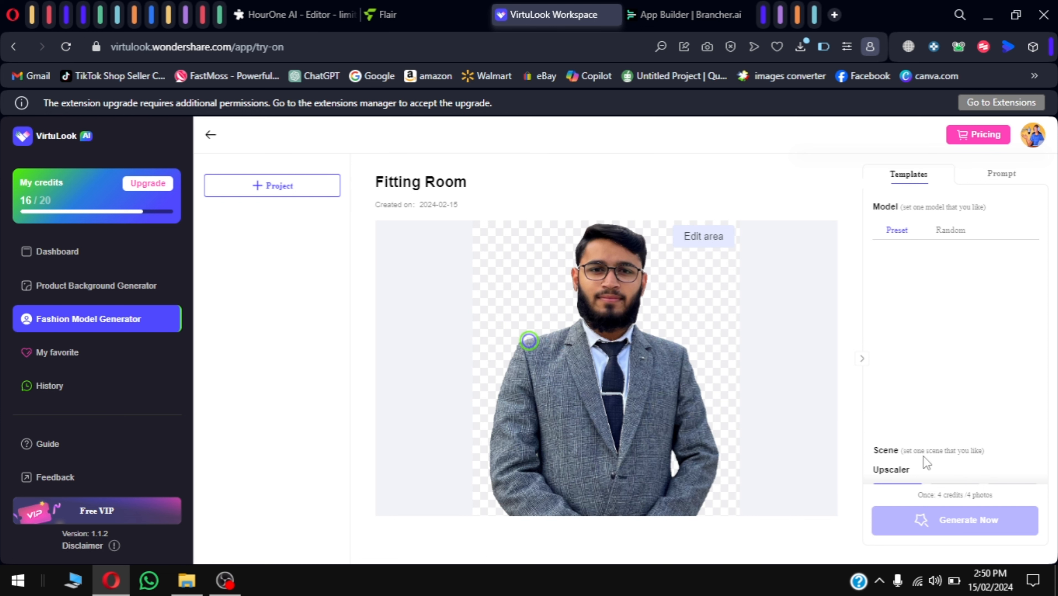
Step: Generate the model photos with the Square scene from the Urban category and download the first result
scroll(918, 418, "down", 2)
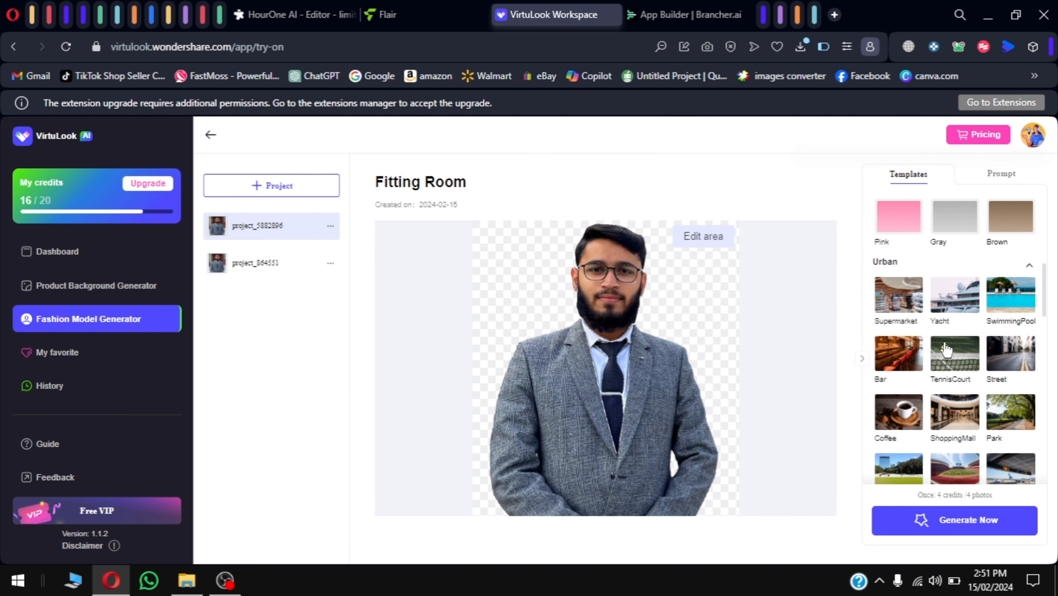
scroll(977, 387, "down", 1)
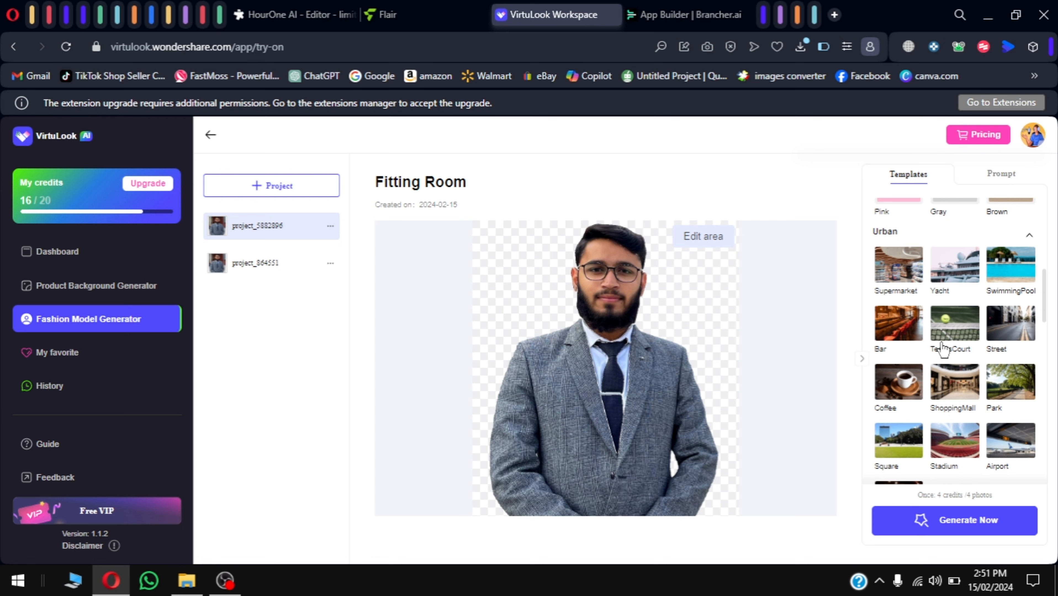
scroll(919, 363, "down", 2)
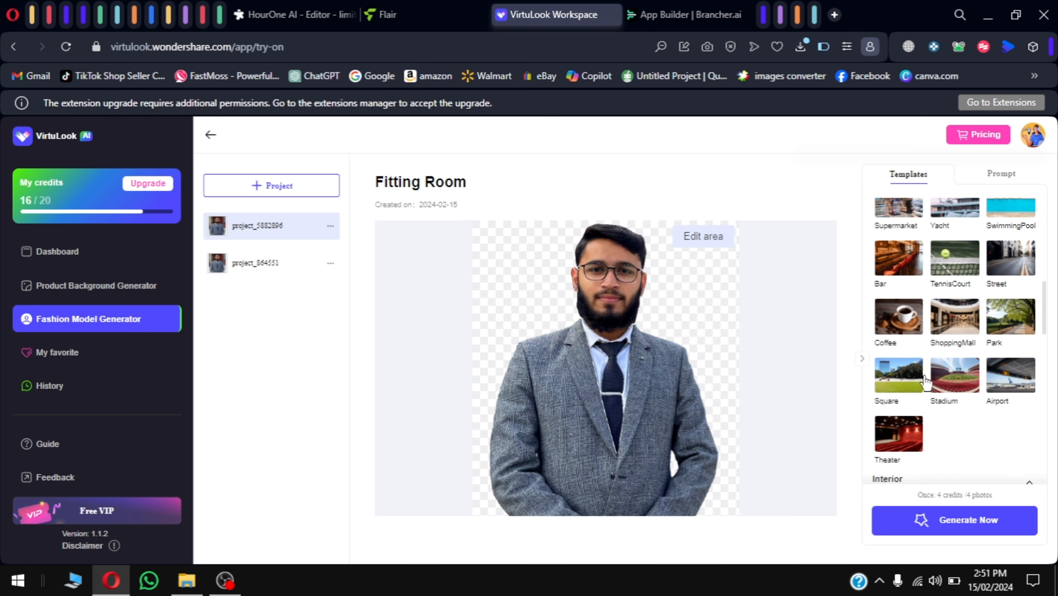
left_click(901, 387)
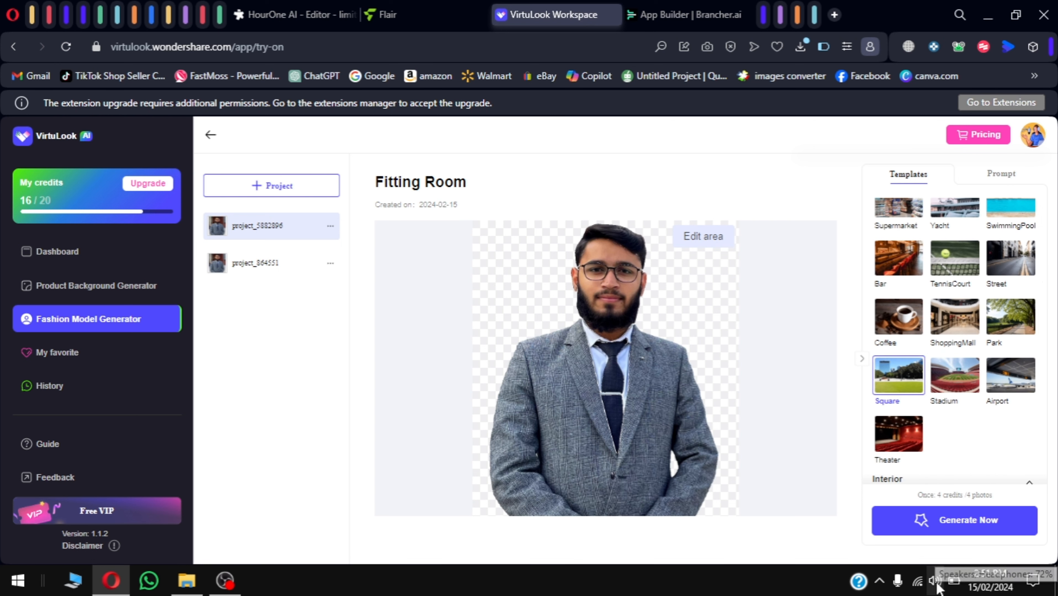
left_click(921, 518)
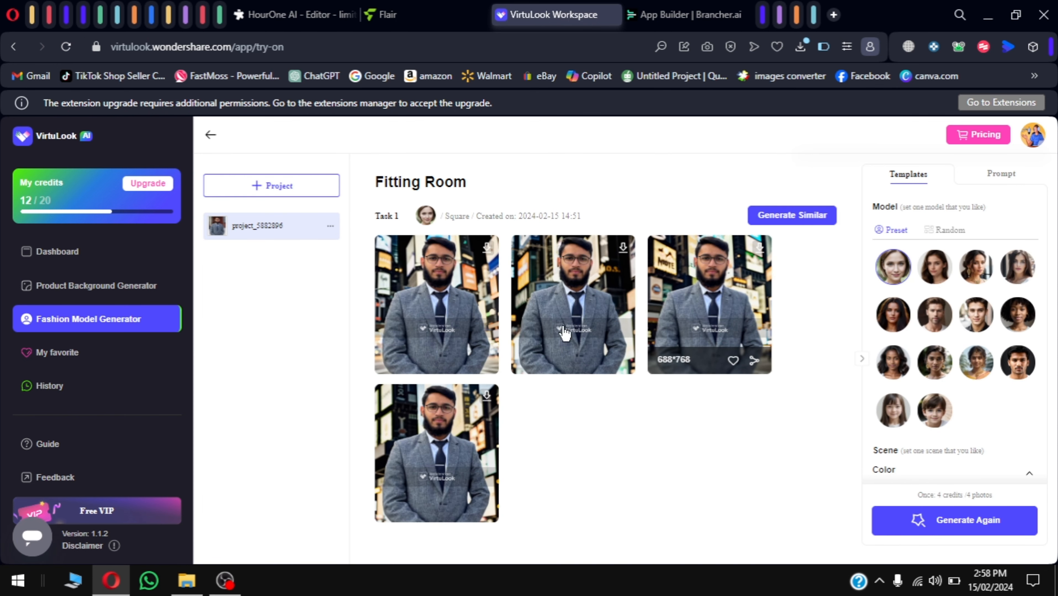
left_click(486, 248)
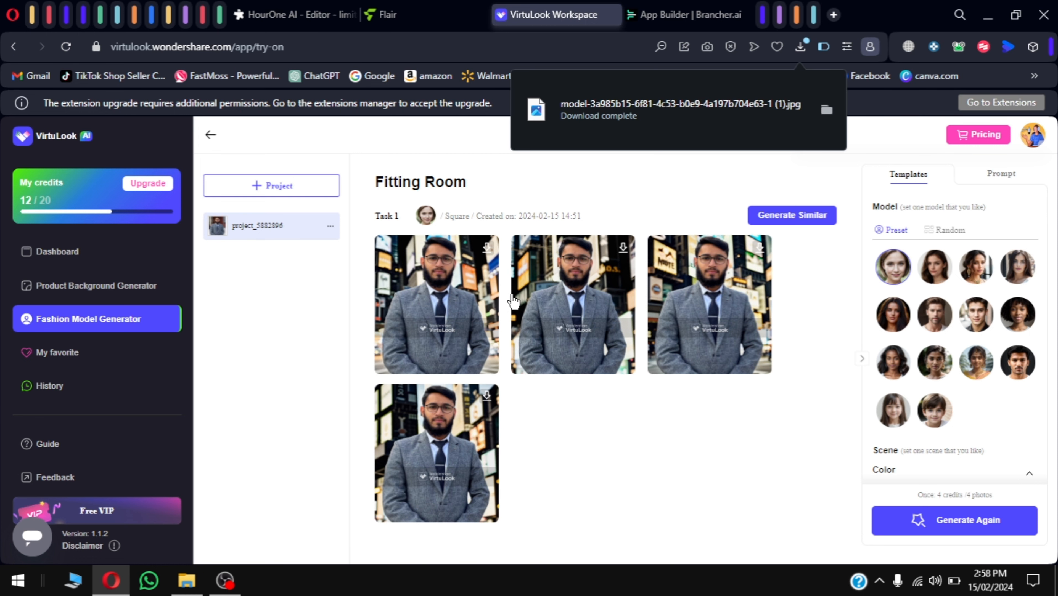
Step: Switch to the Brancher App Builder and set the app title to "Blog Generator" in App Basics
left_click(679, 7)
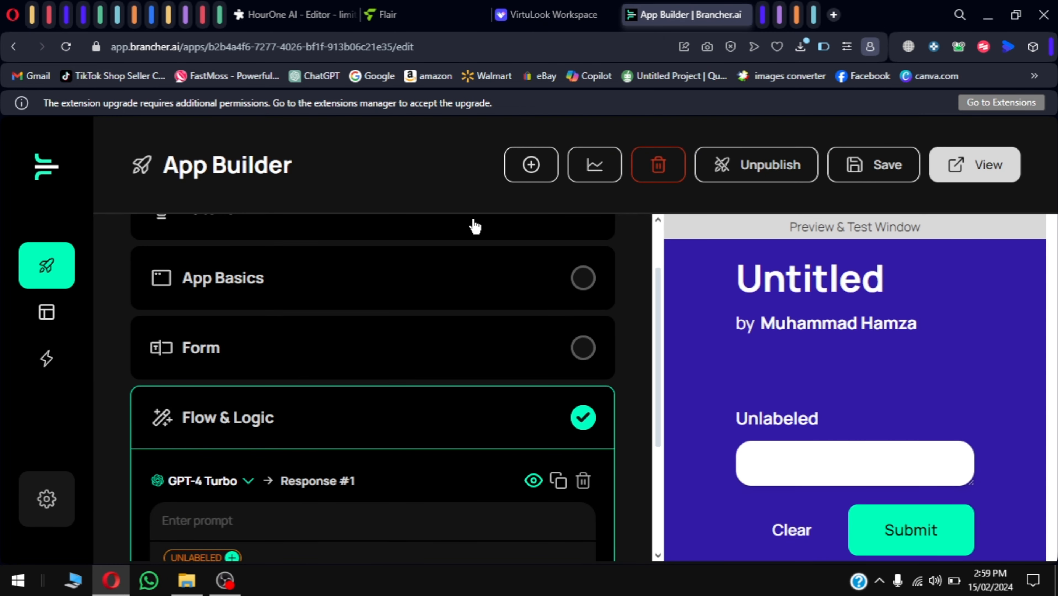
scroll(523, 257, "up", 2)
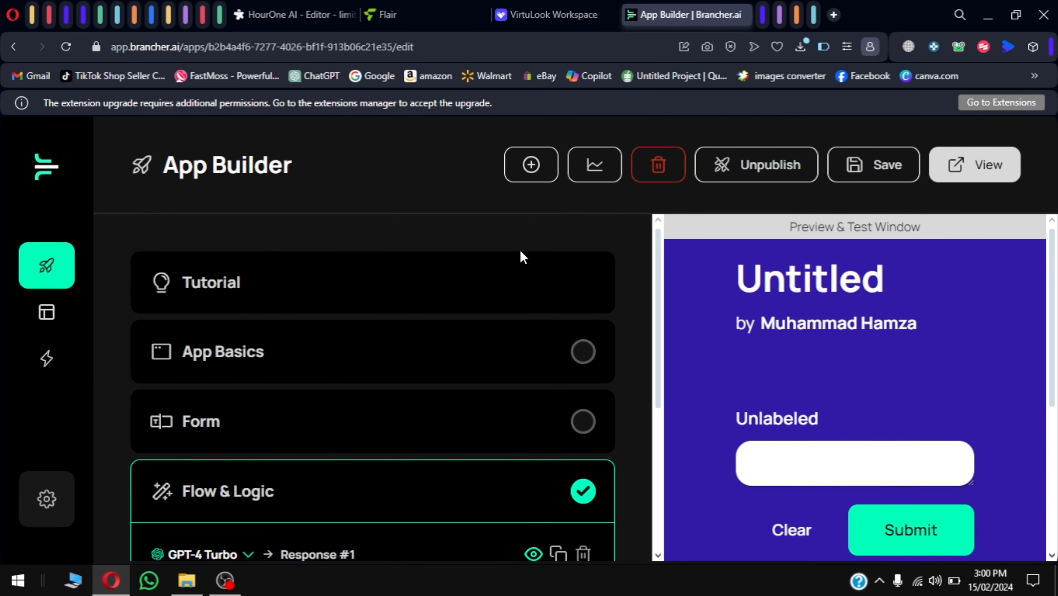
left_click(570, 330)
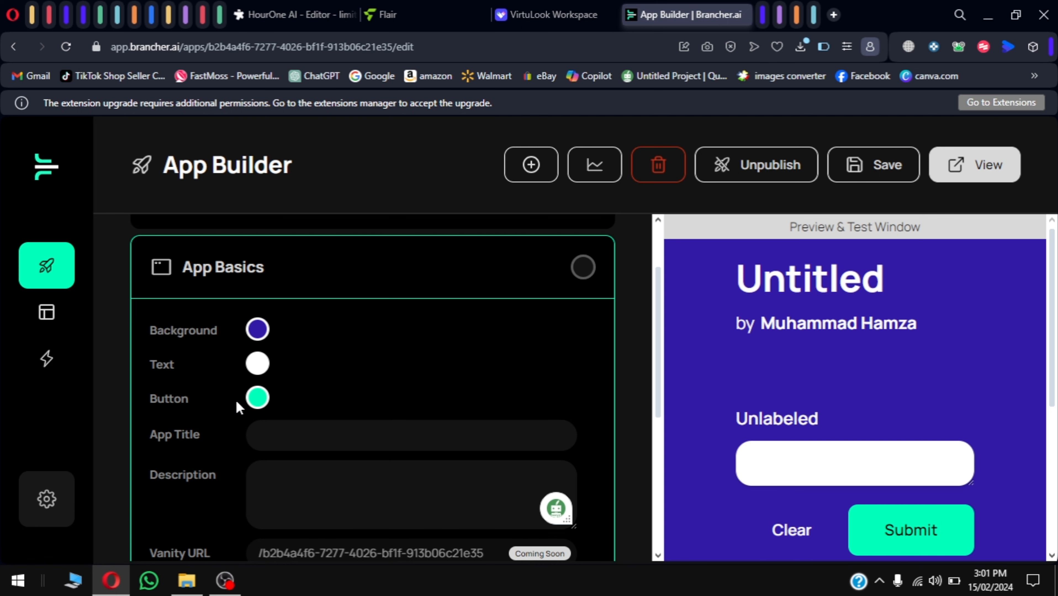
scroll(925, 551, "down", 2)
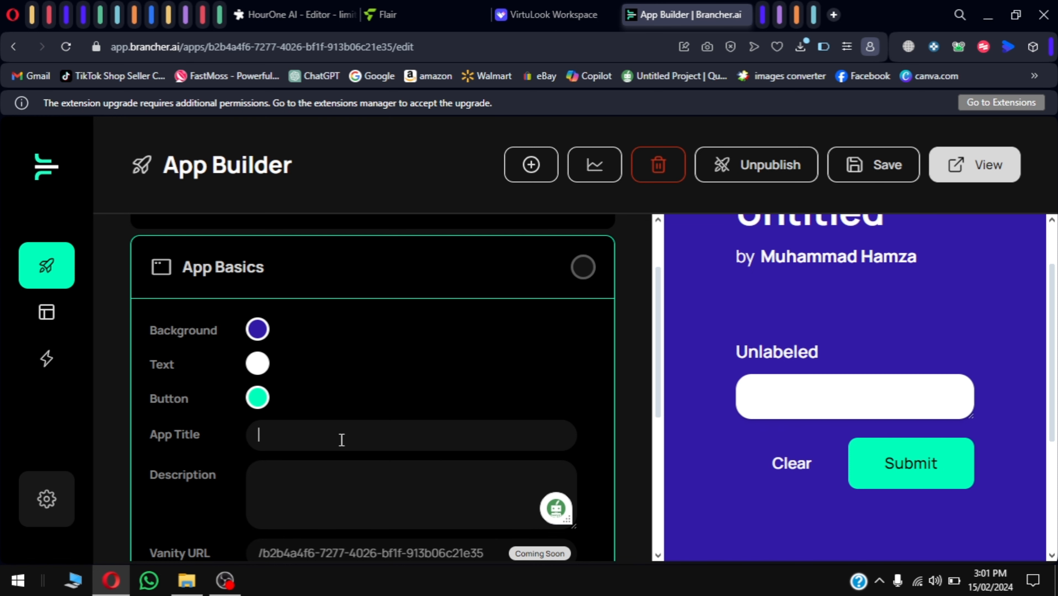
scroll(751, 324, "up", 2)
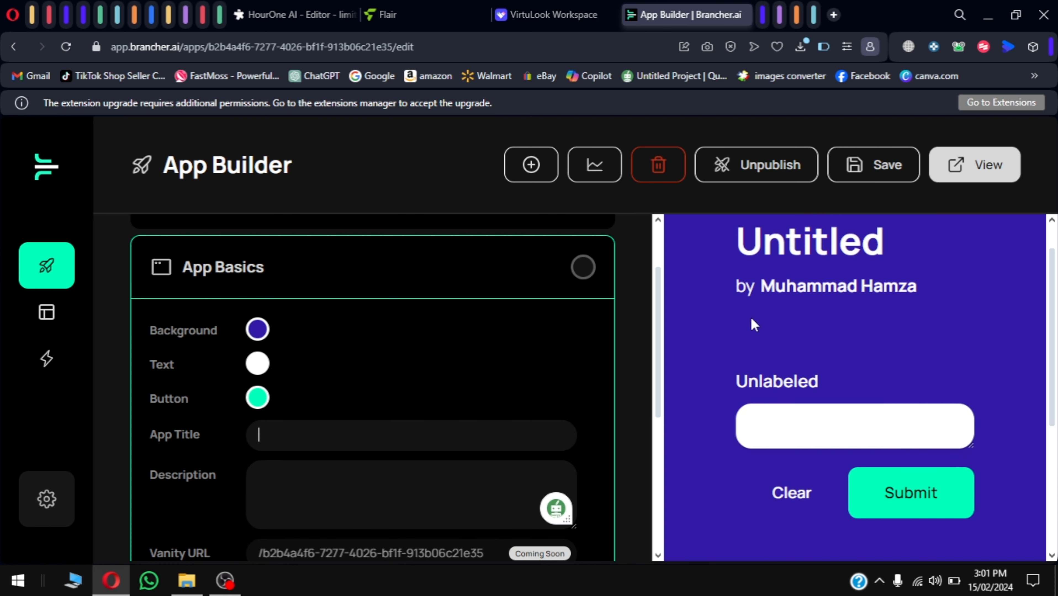
left_click(367, 434)
type("Blo")
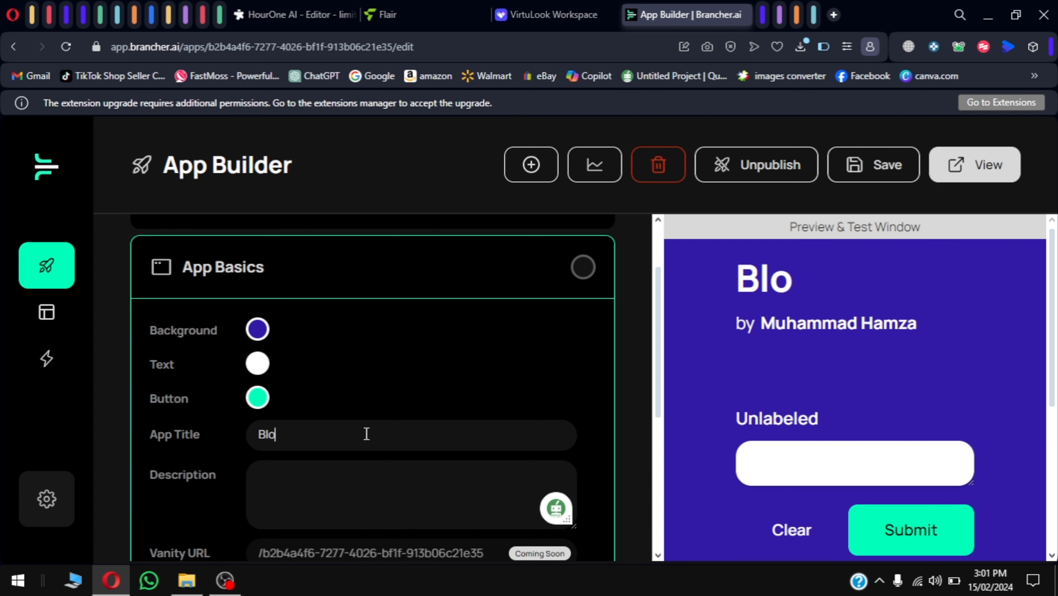
type("g Generator")
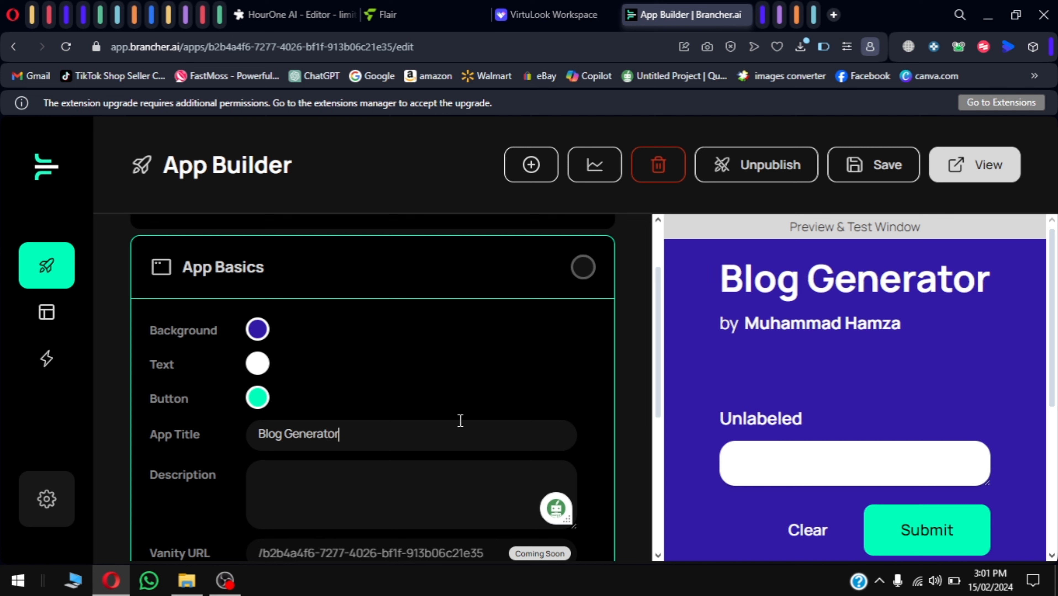
Step: Enter "Free AI Blogs Generator" as the app's description
left_click(345, 477)
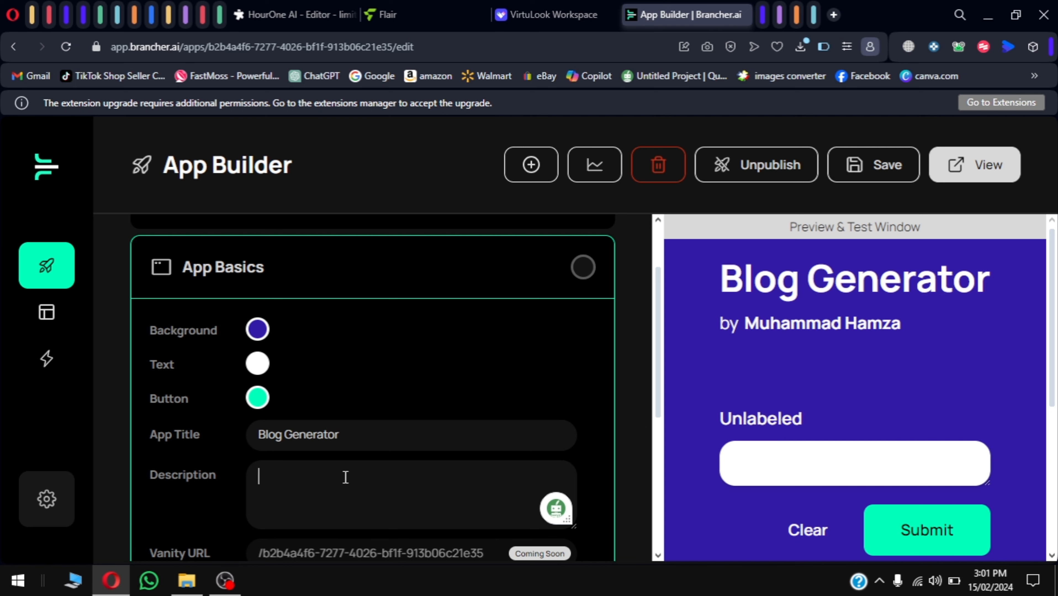
type("Free")
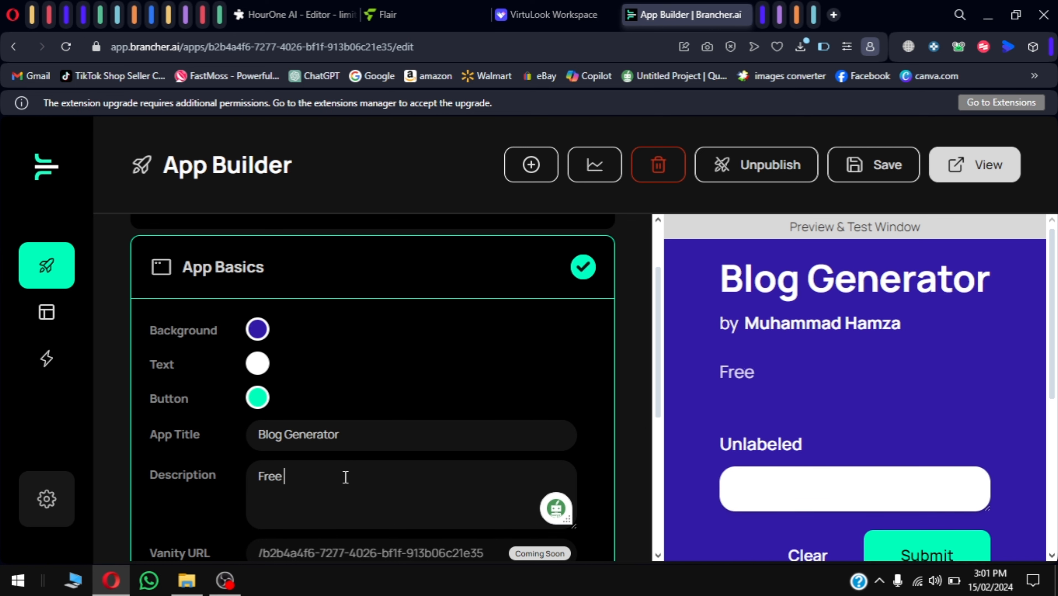
type(" AI Blogs Genera")
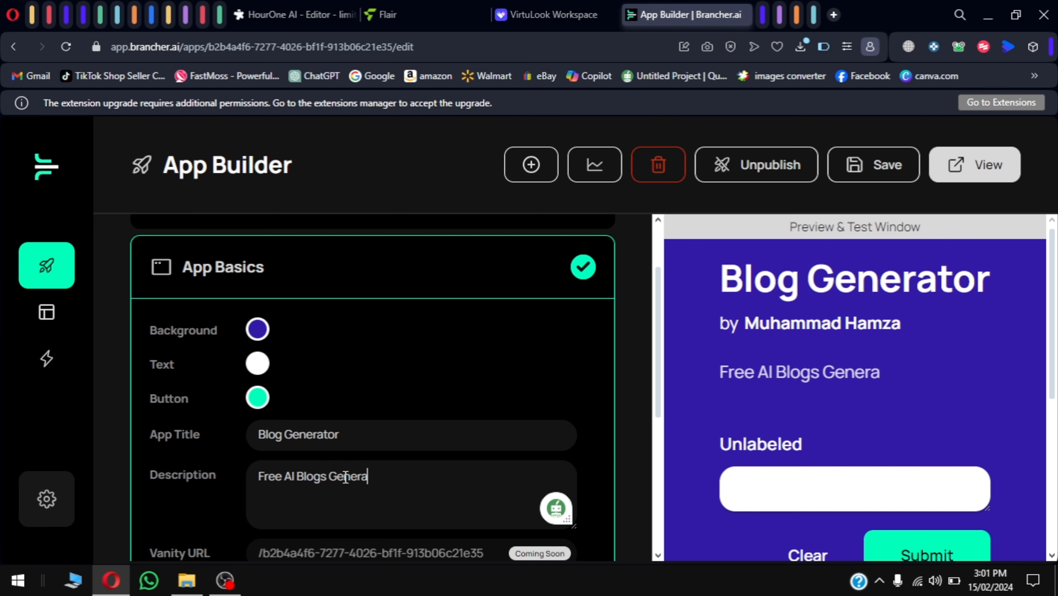
type("to")
type("r")
Step: Label the form's text field "Enter your prompt" and give it the placeholder "Blogs on SpaceX"
scroll(345, 480, "down", 5)
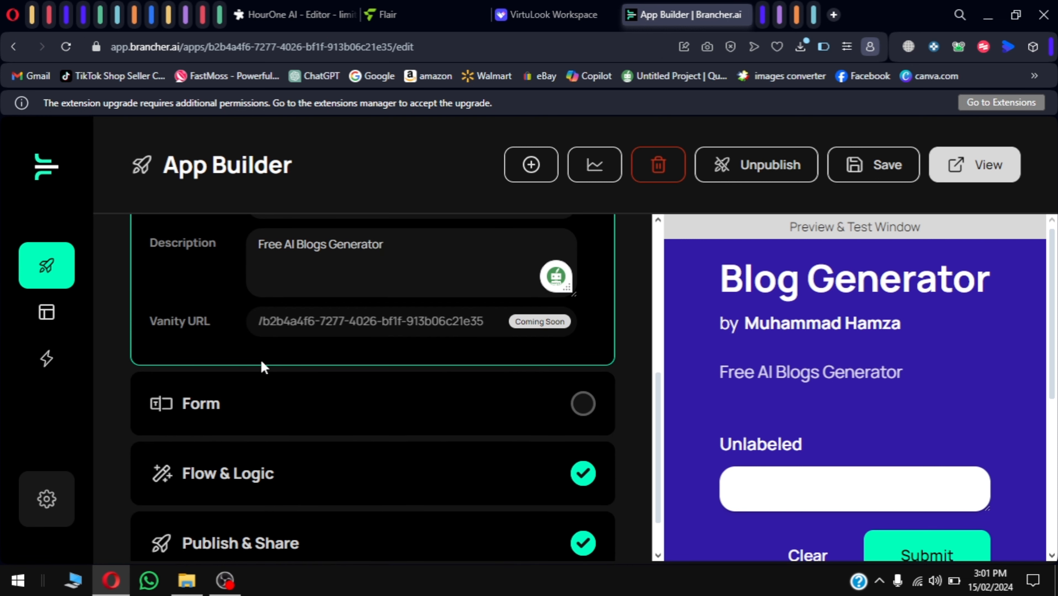
left_click(250, 402)
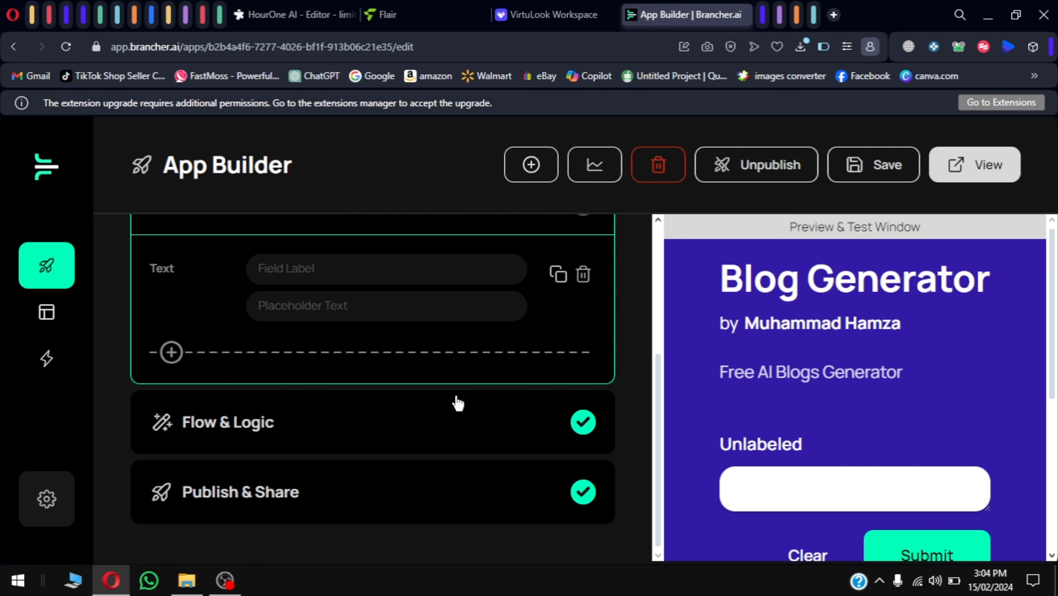
scroll(386, 301, "up", 3)
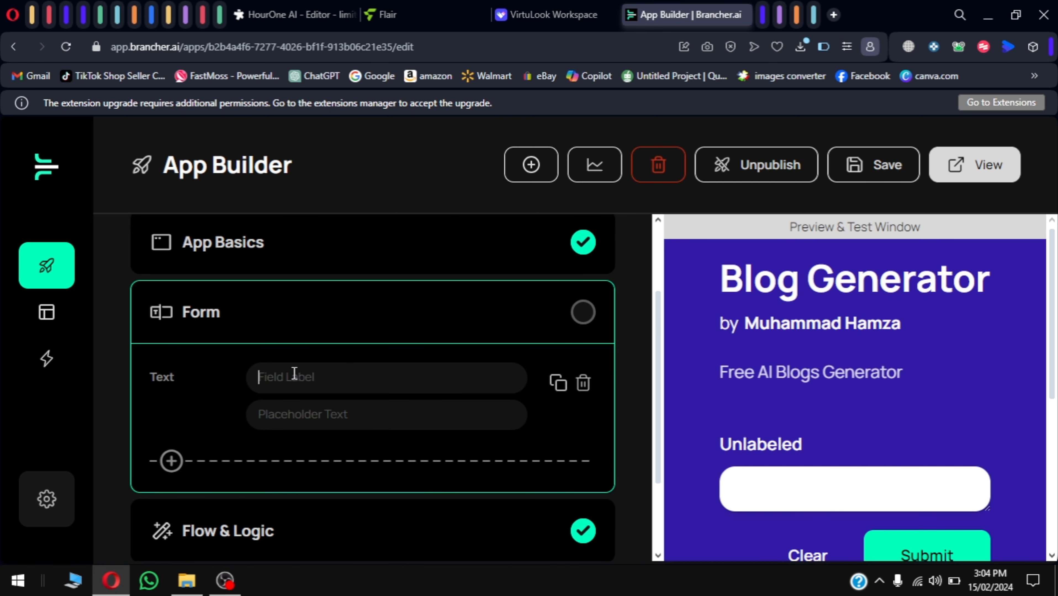
left_click(294, 373)
type("E")
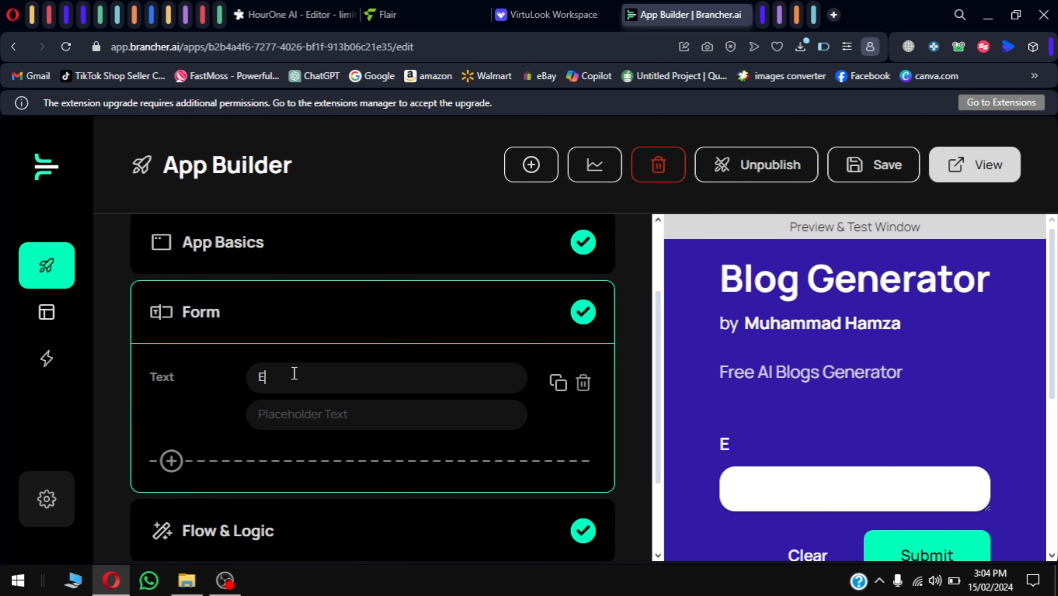
type("nter yo")
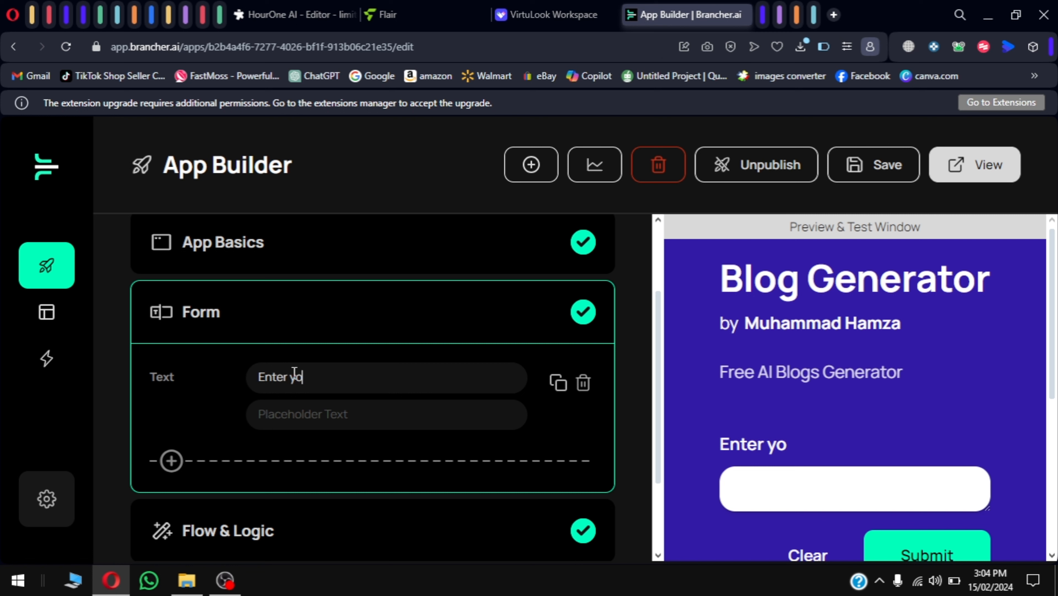
type("ur prompt")
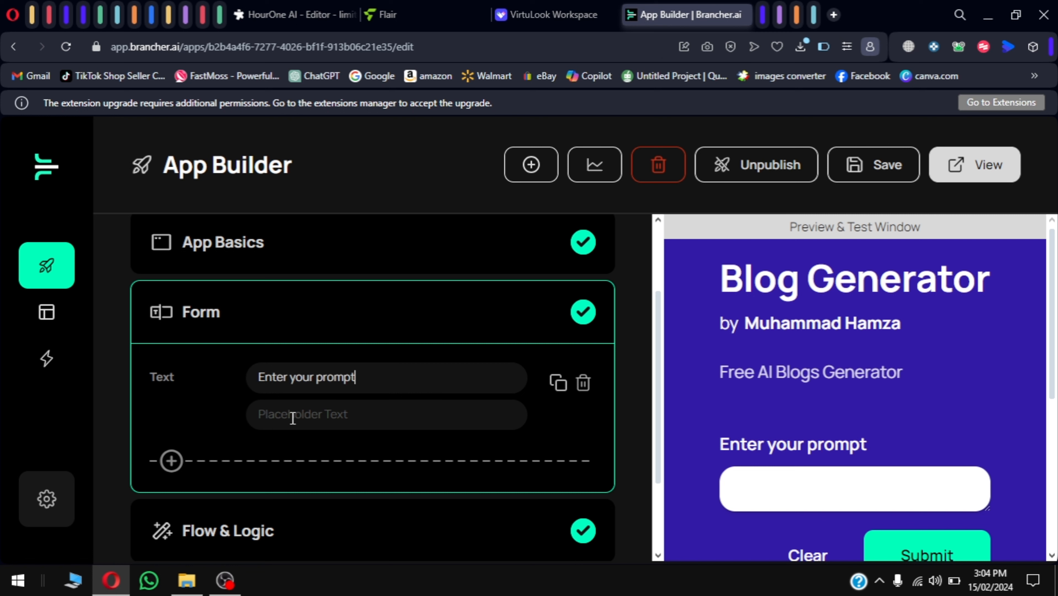
type("Blogs")
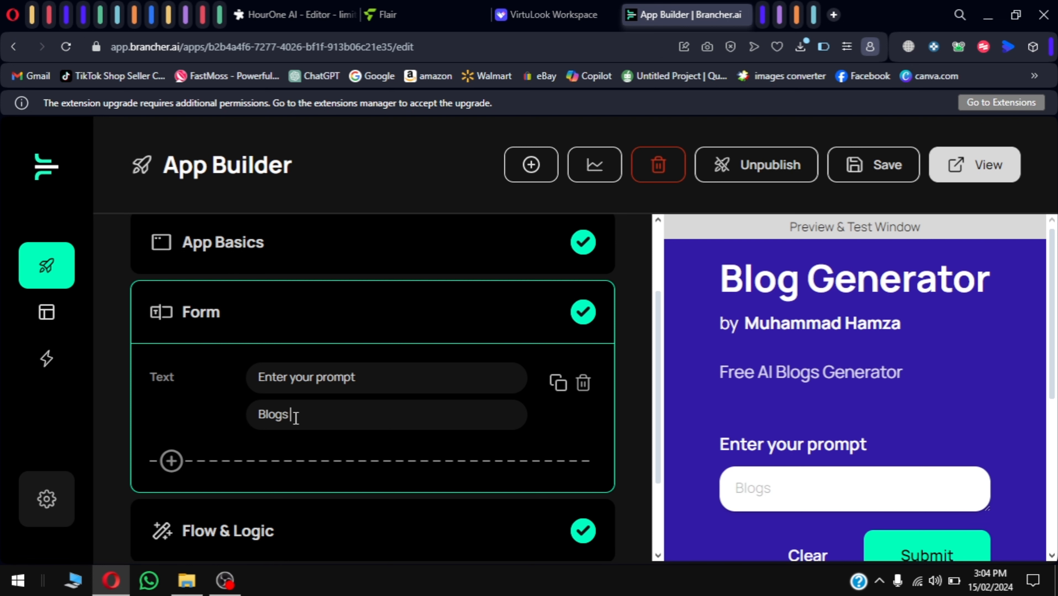
type(" on SpaceX")
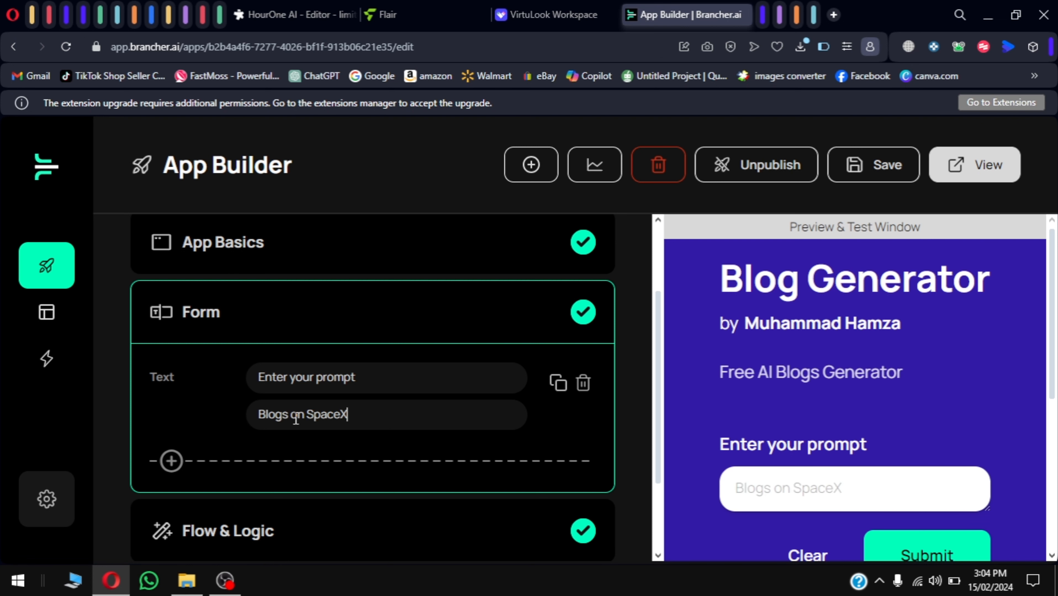
Step: In Flow & Logic, insert the "Enter your prompt" field into the GPT-4 Turbo prompt of Response #1 and save the app
scroll(333, 440, "down", 2)
left_click(238, 429)
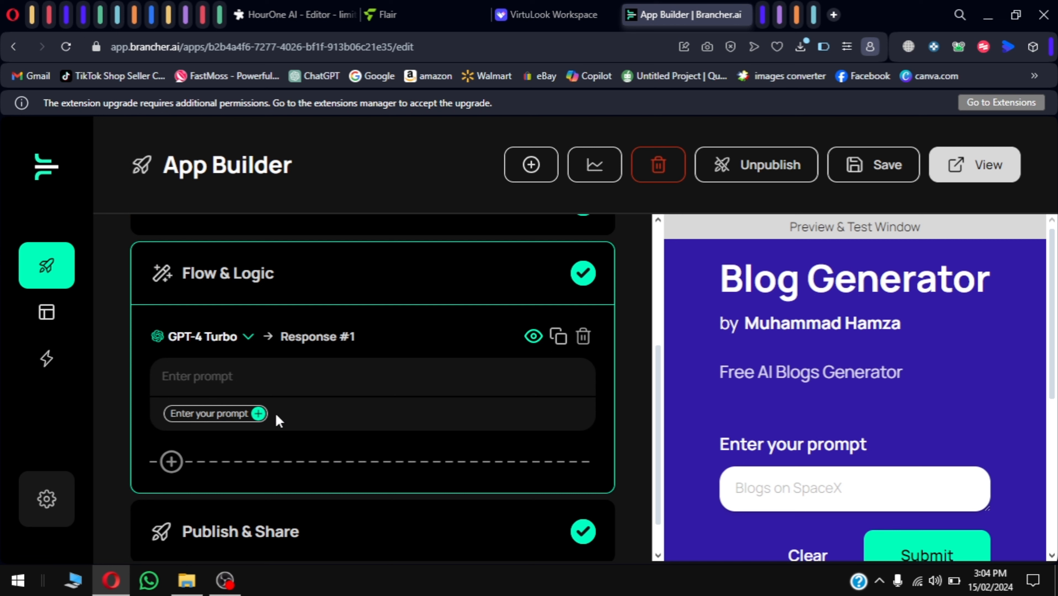
left_click(249, 339)
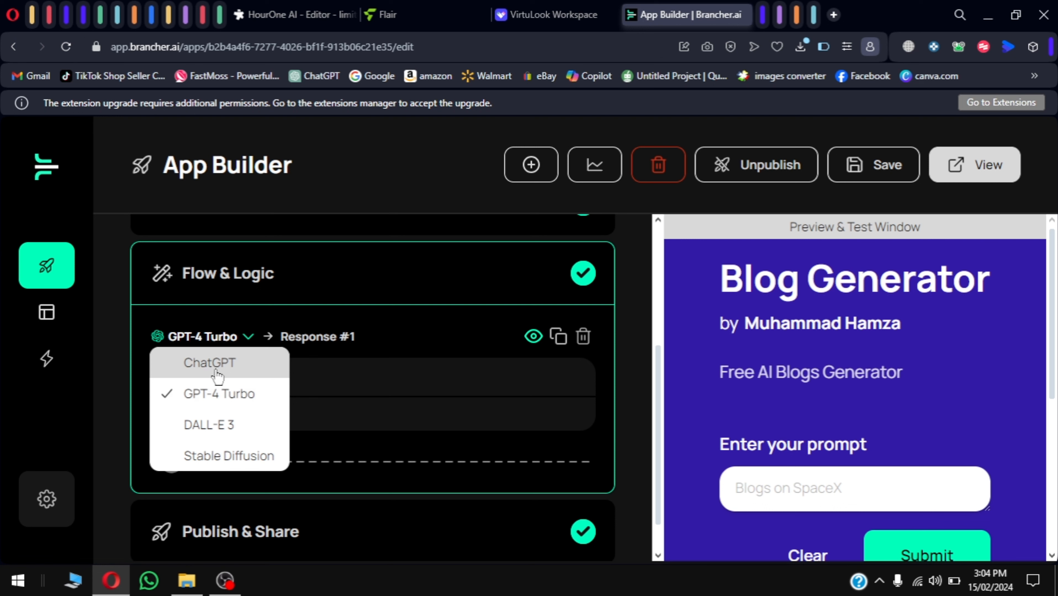
left_click(216, 388)
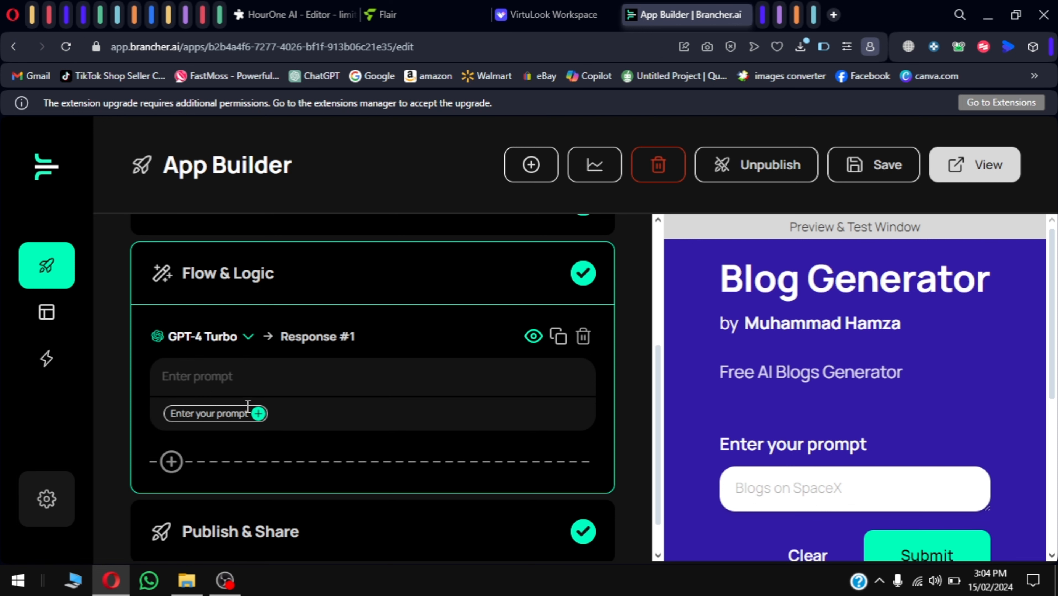
left_click(259, 413)
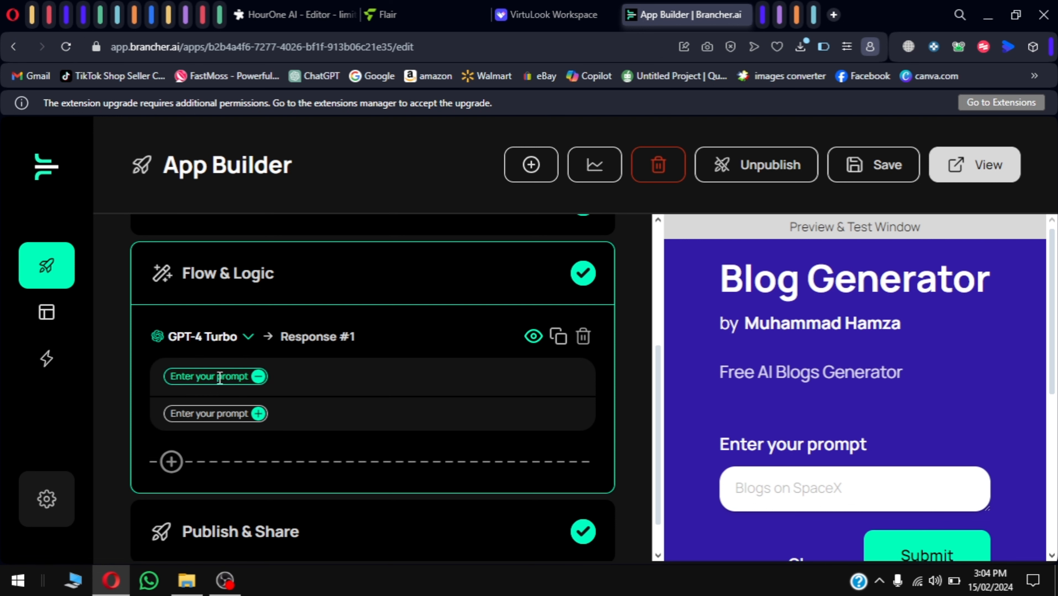
scroll(236, 432, "down", 1)
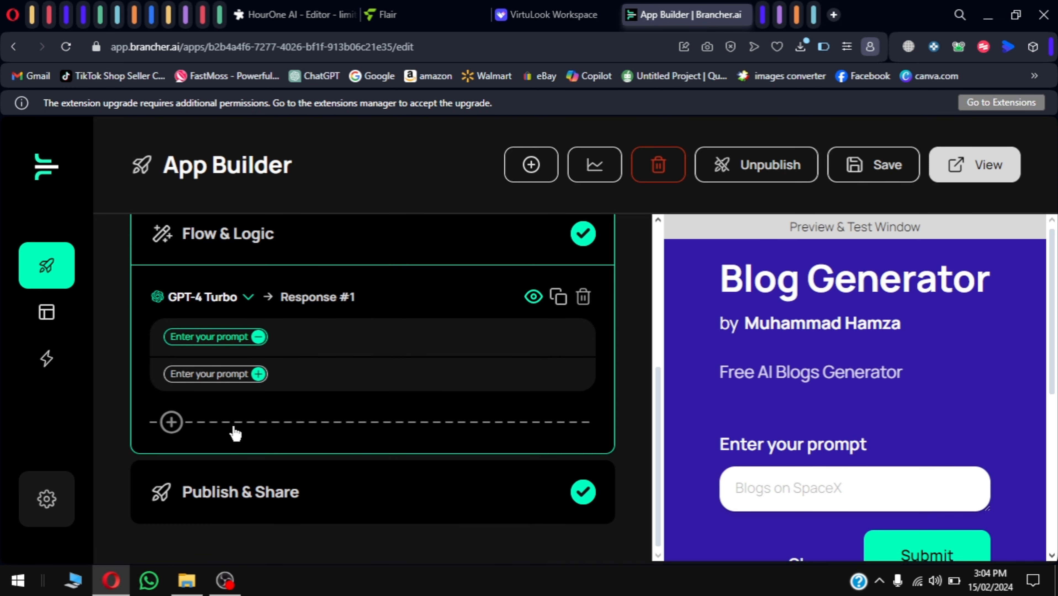
left_click(885, 165)
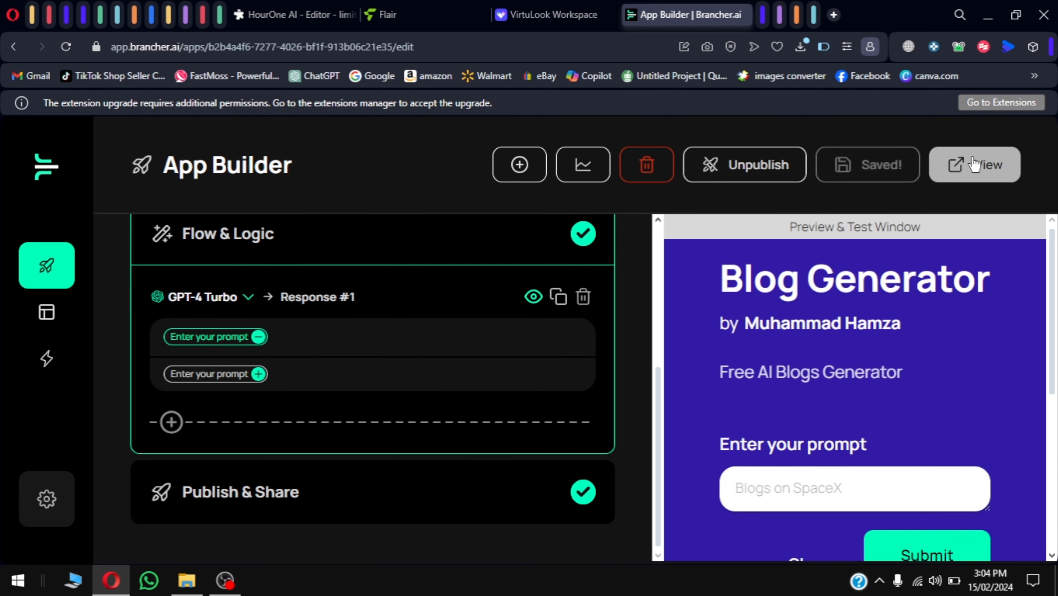
Step: View the live Blog Generator app and submit the prompt "blogs on bermuda triangle"
left_click(974, 164)
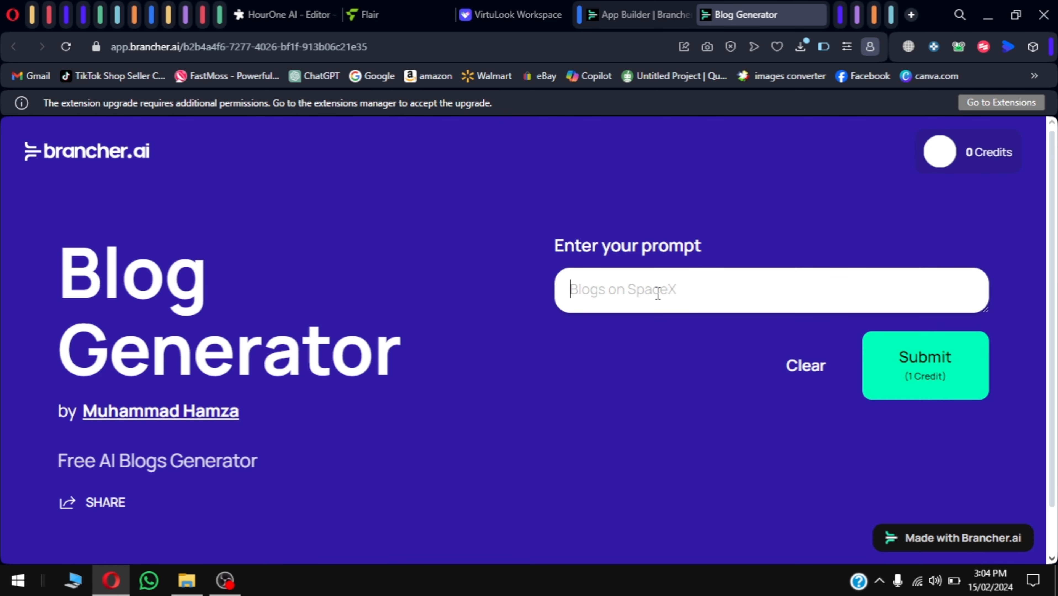
type("blog")
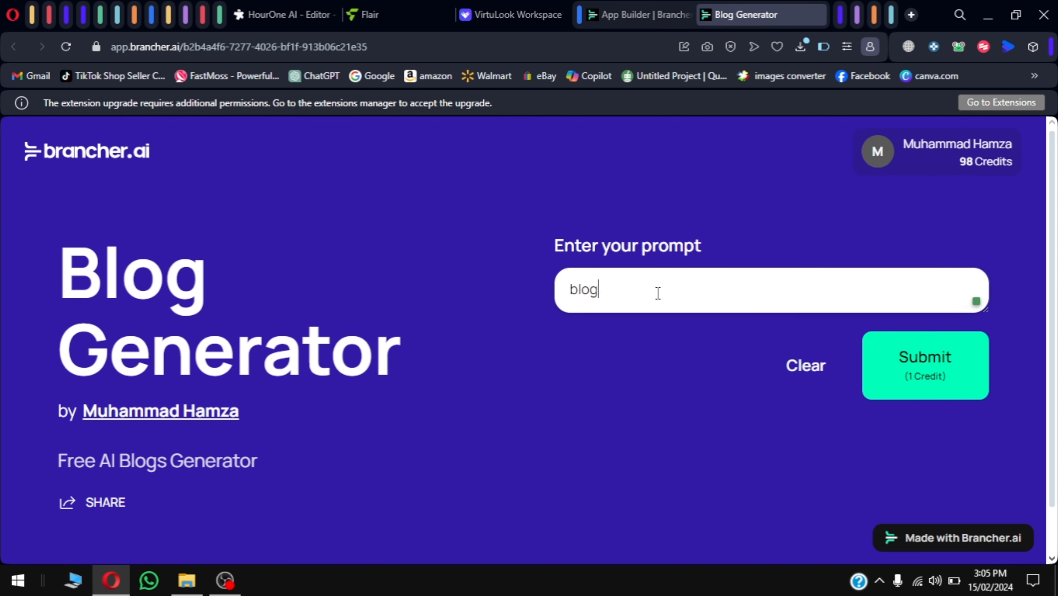
type("s on bermuda triang")
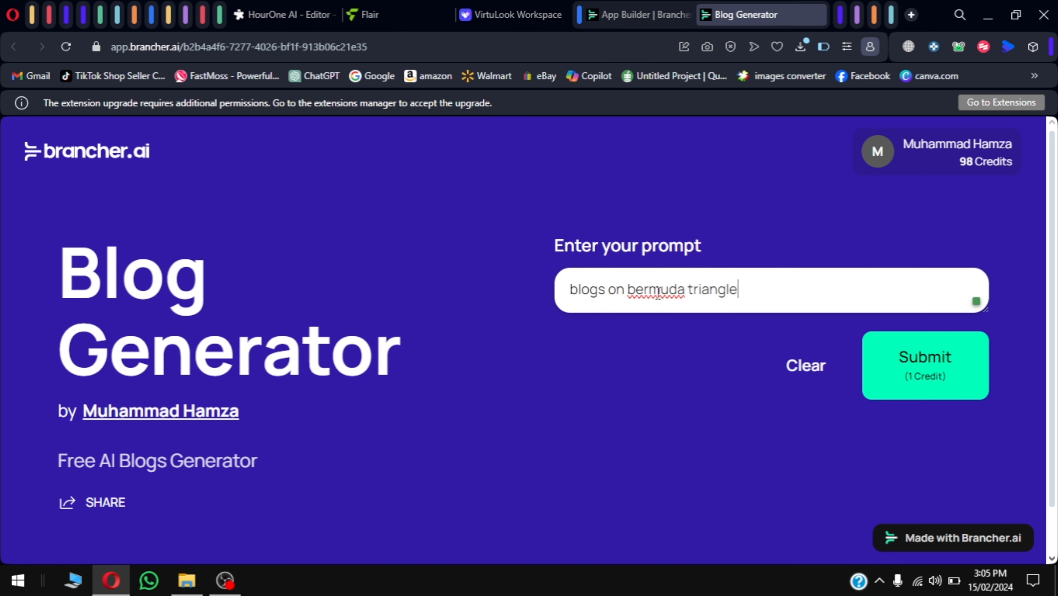
type("le")
left_click(904, 356)
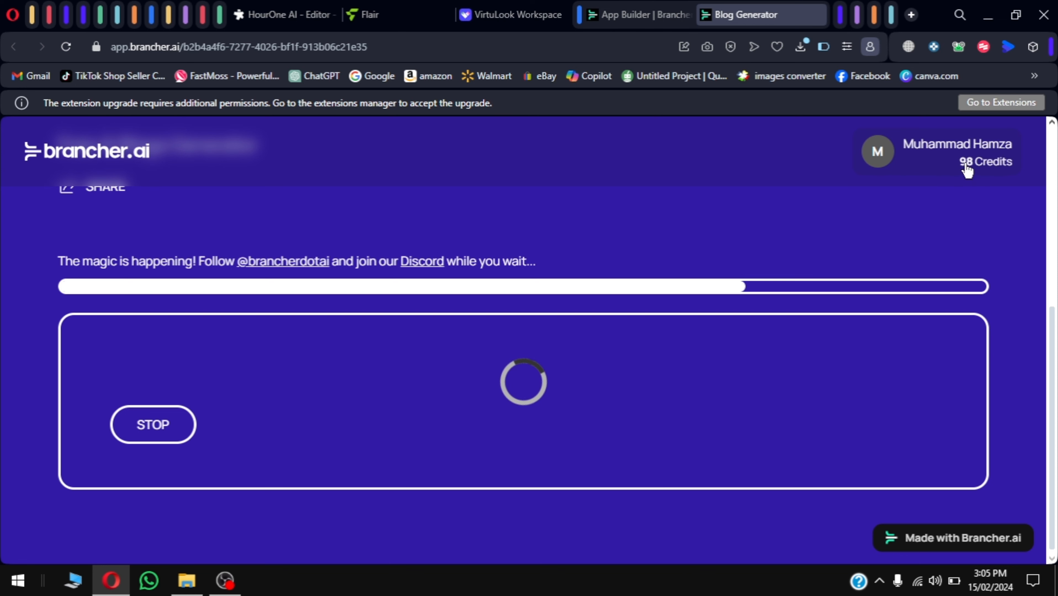
Step: Read through the blog text generated for the Bermuda Triangle prompt
scroll(918, 307, "up", 5)
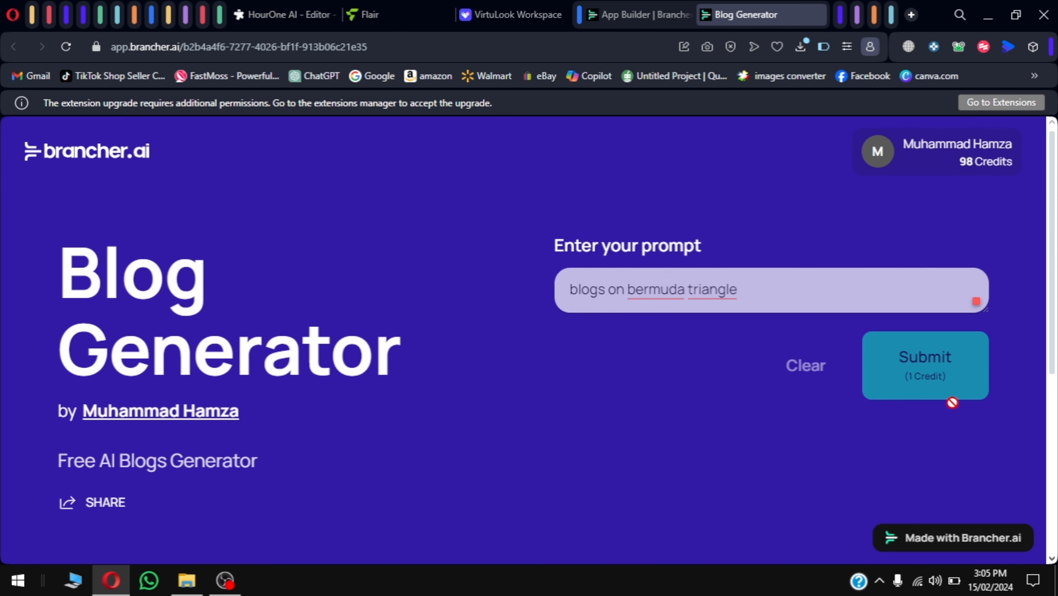
scroll(964, 431, "down", 8)
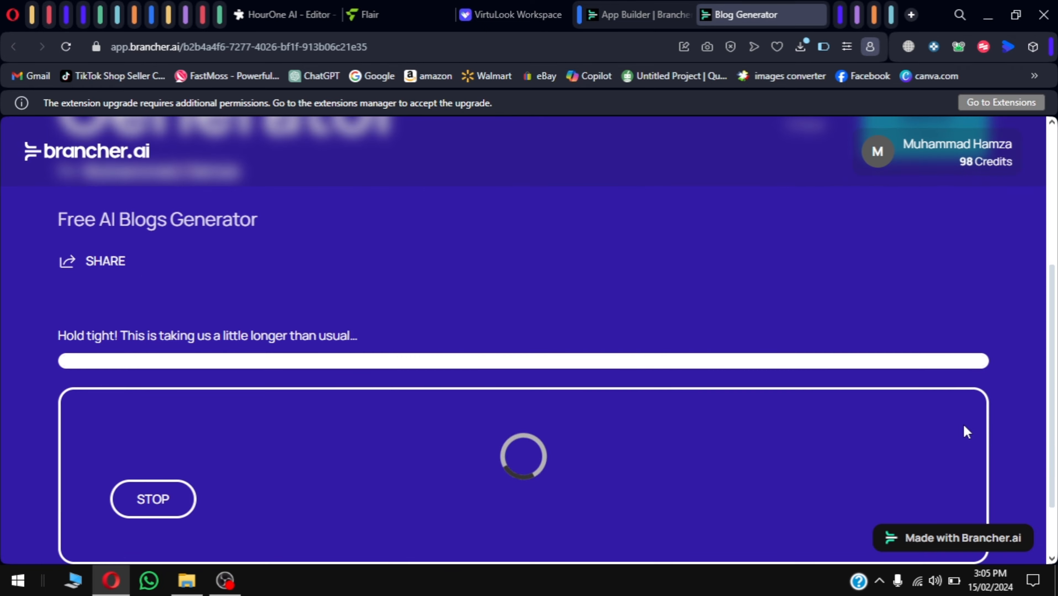
scroll(419, 547, "down", 3)
scroll(413, 503, "up", 2)
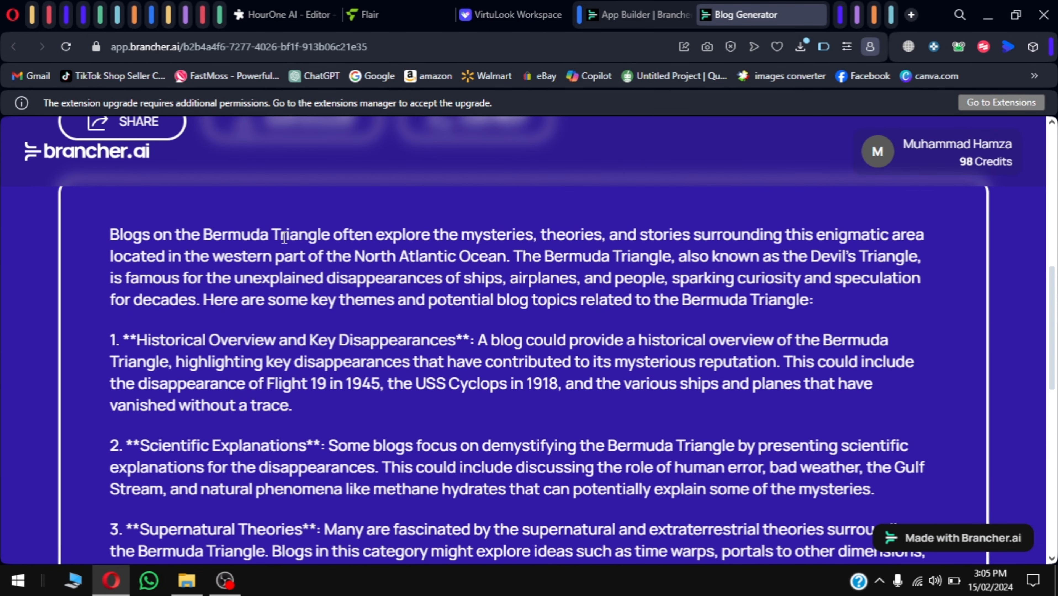
scroll(303, 364, "down", 2)
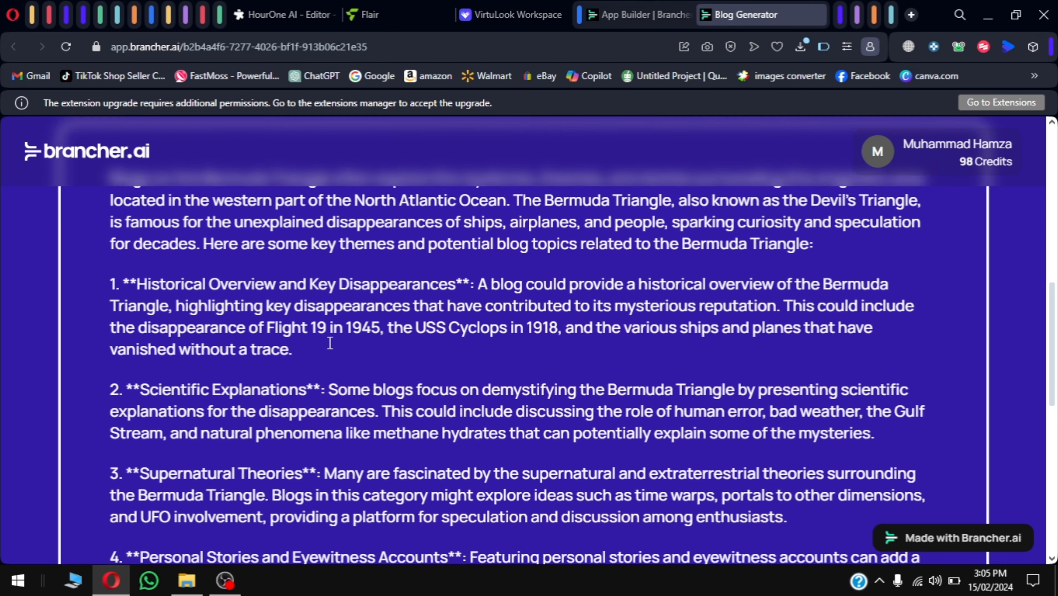
scroll(361, 363, "down", 5)
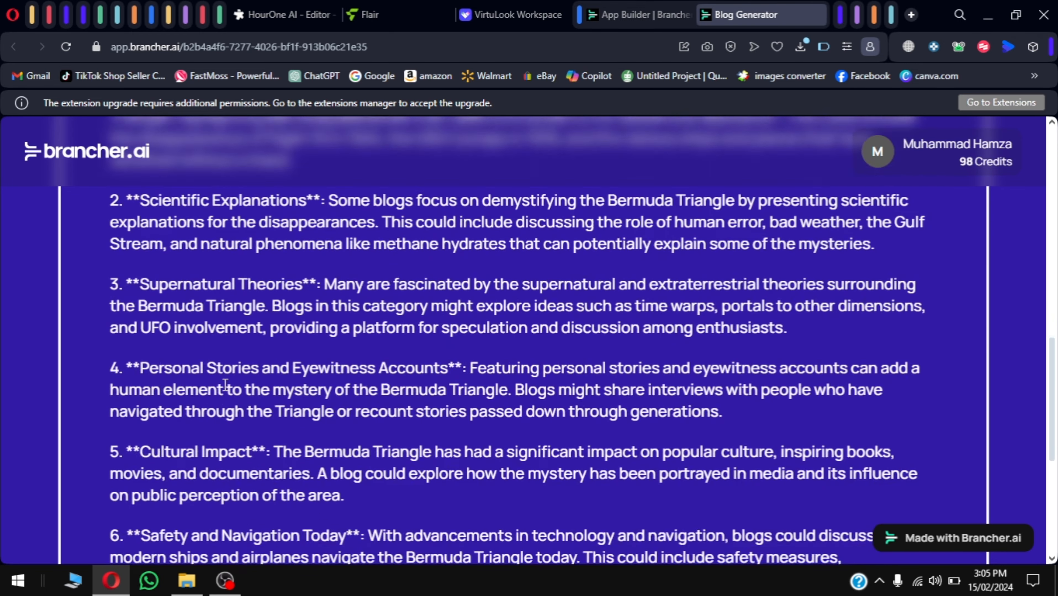
scroll(225, 385, "down", 3)
scroll(225, 385, "up", 10)
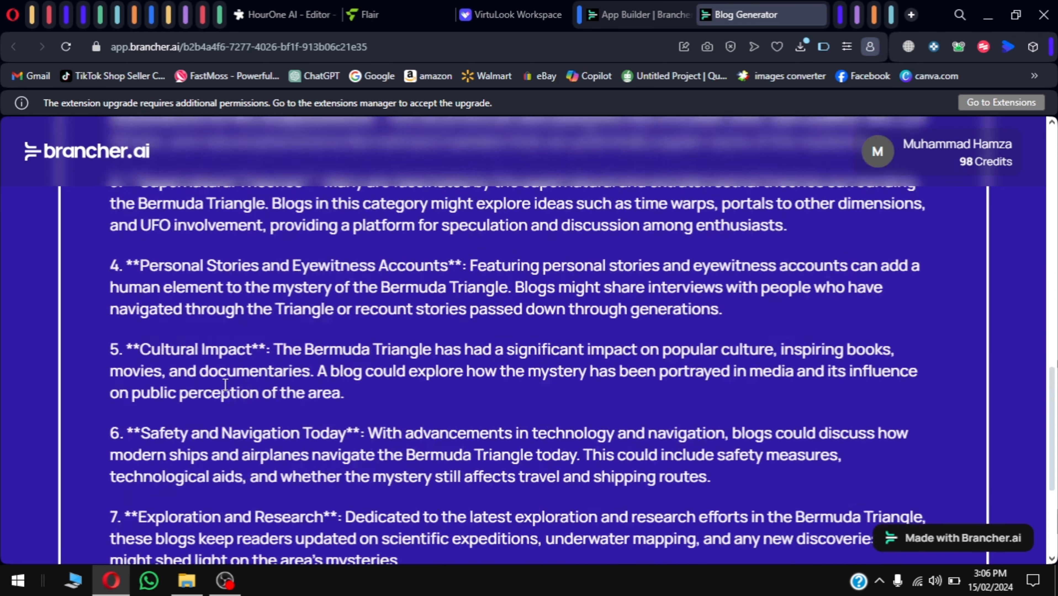
scroll(225, 389, "up", 2)
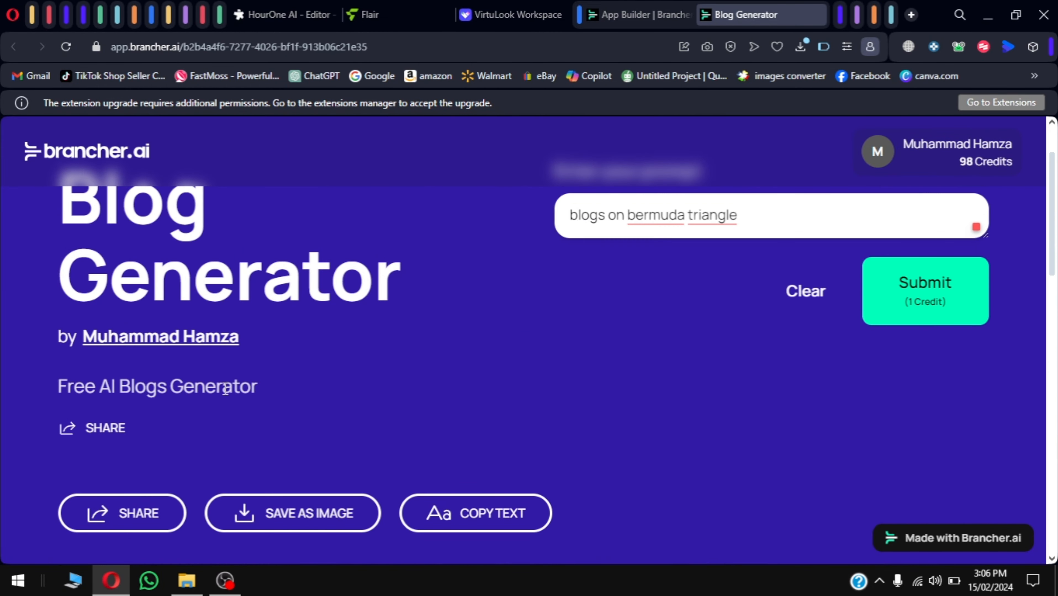